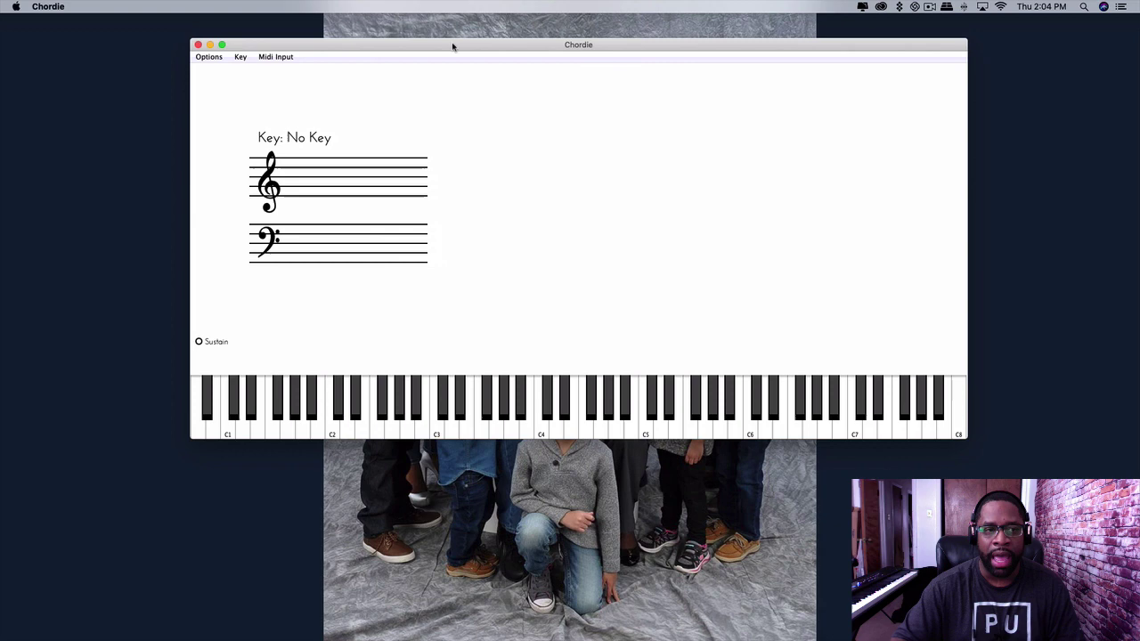
Browse Chordie's menus, then split Chordie into separate windows
{"action": "left_click", "coordinate": [238, 61]}
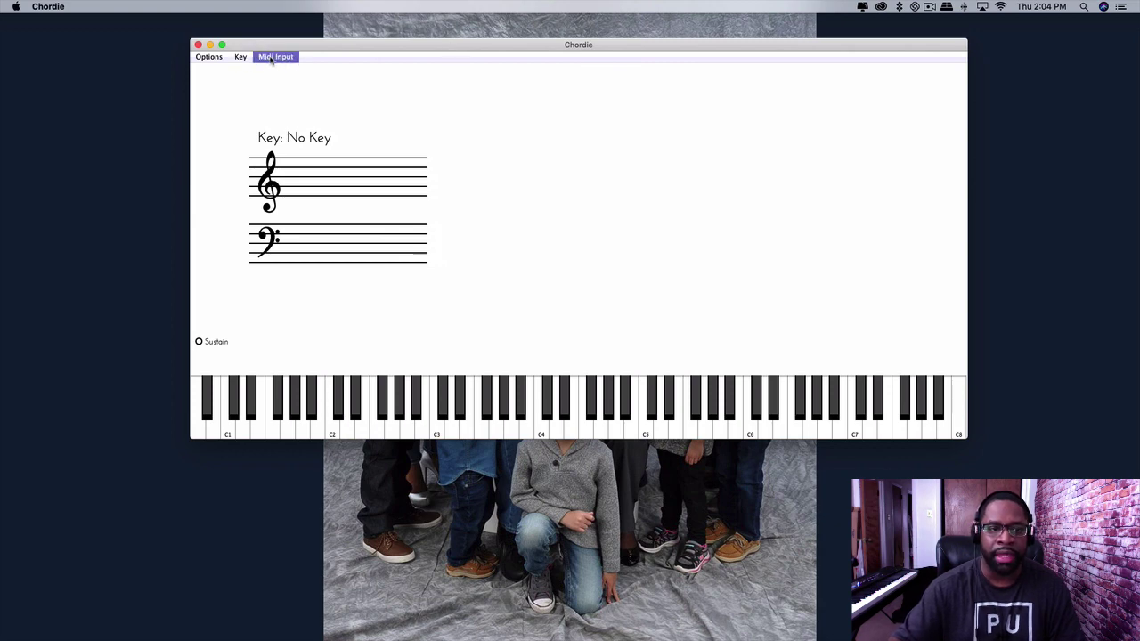
{"action": "left_click", "coordinate": [205, 61]}
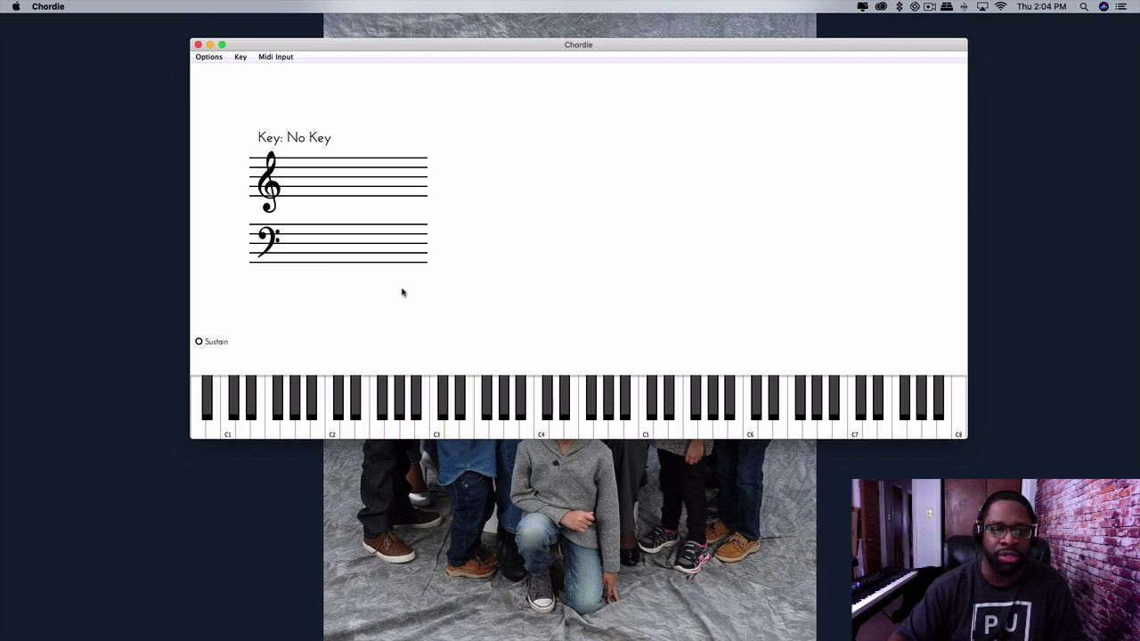
{"action": "left_click", "coordinate": [206, 58]}
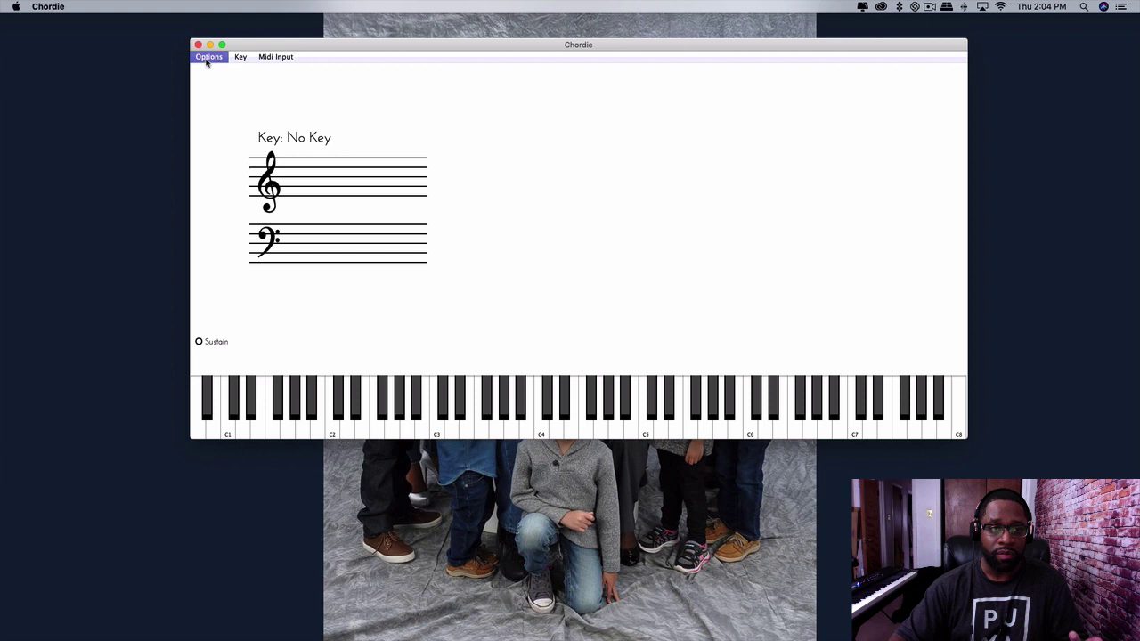
{"action": "mouse_move", "coordinate": [211, 71]}
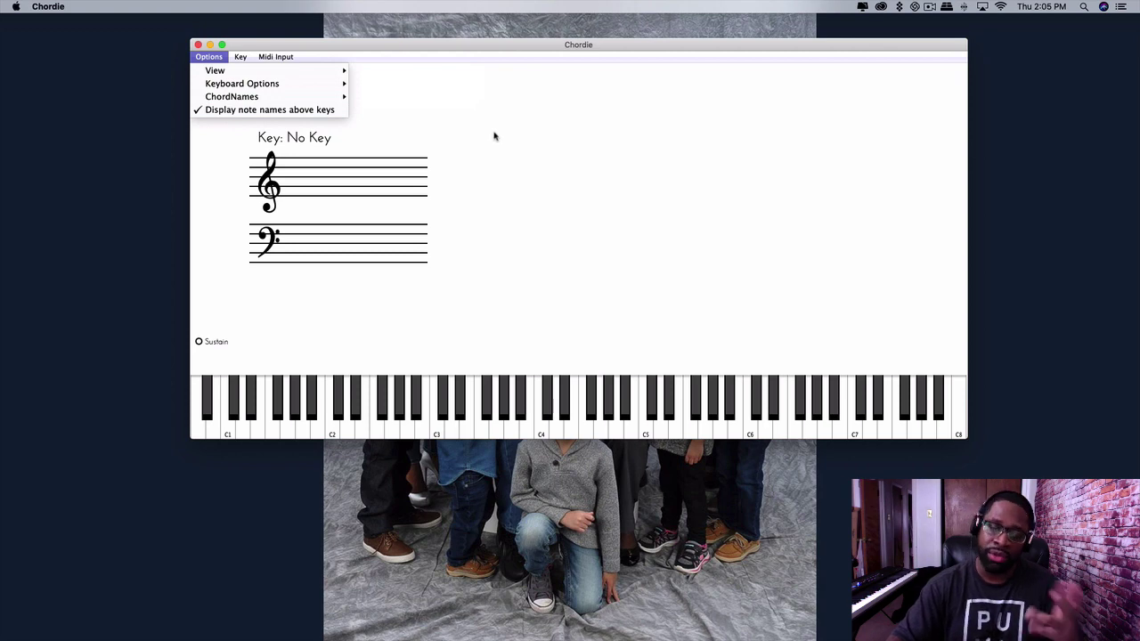
{"action": "mouse_move", "coordinate": [267, 70]}
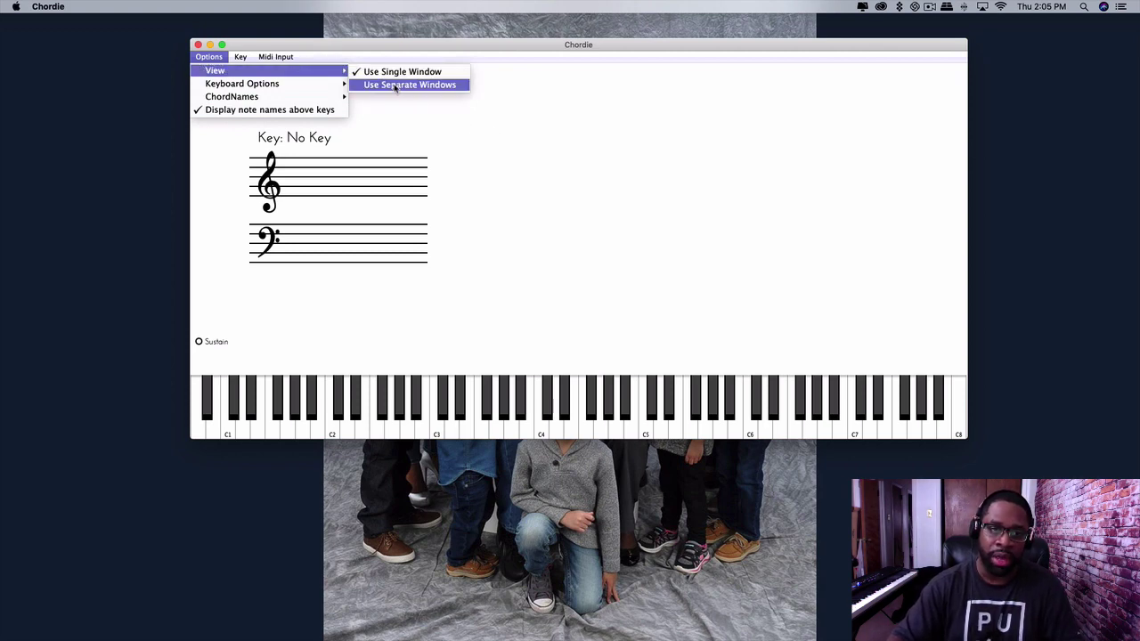
{"action": "left_click", "coordinate": [394, 86]}
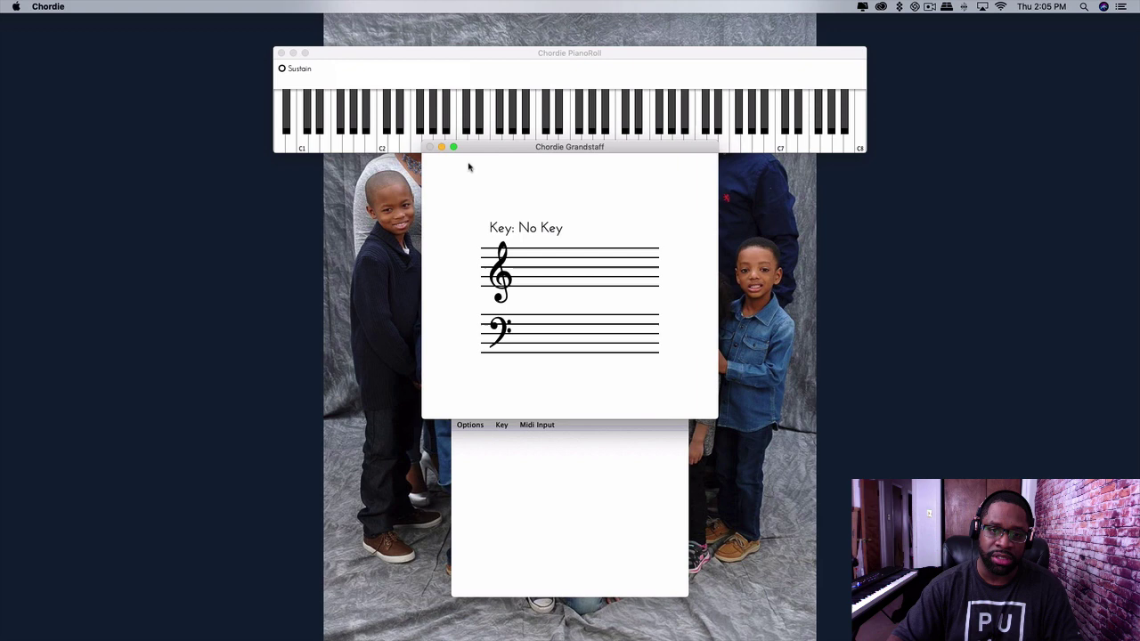
Arrange the grand staff and Chord Names windows, then merge Chordie back into a single window
{"action": "left_click_drag", "start_coordinate": [466, 147], "coordinate": [194, 167]}
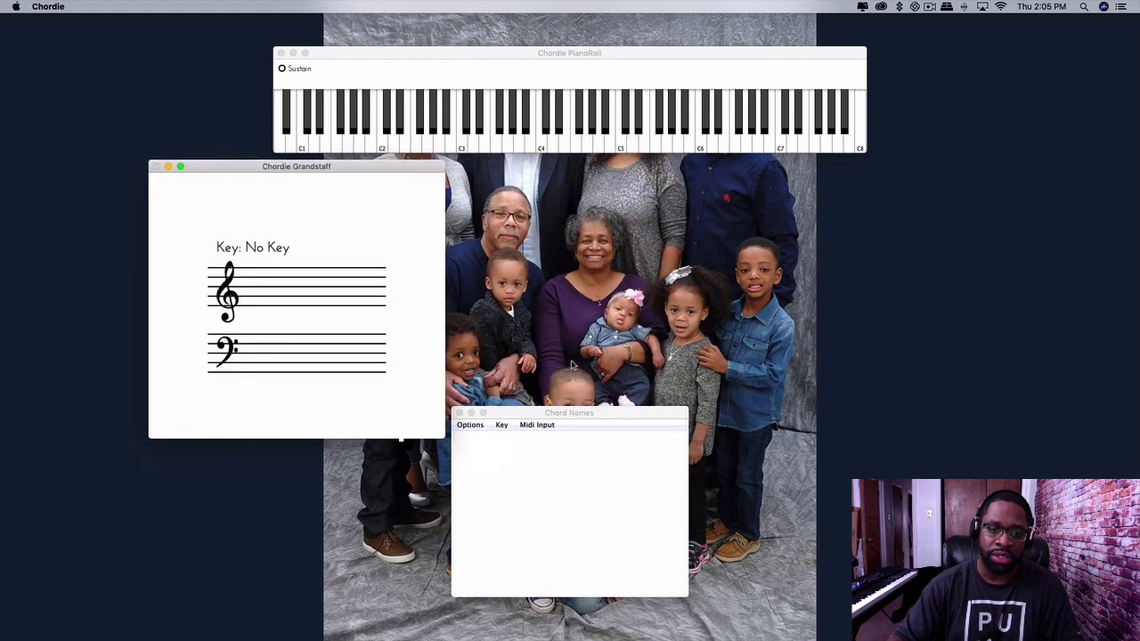
{"action": "left_click_drag", "start_coordinate": [623, 418], "coordinate": [748, 224]}
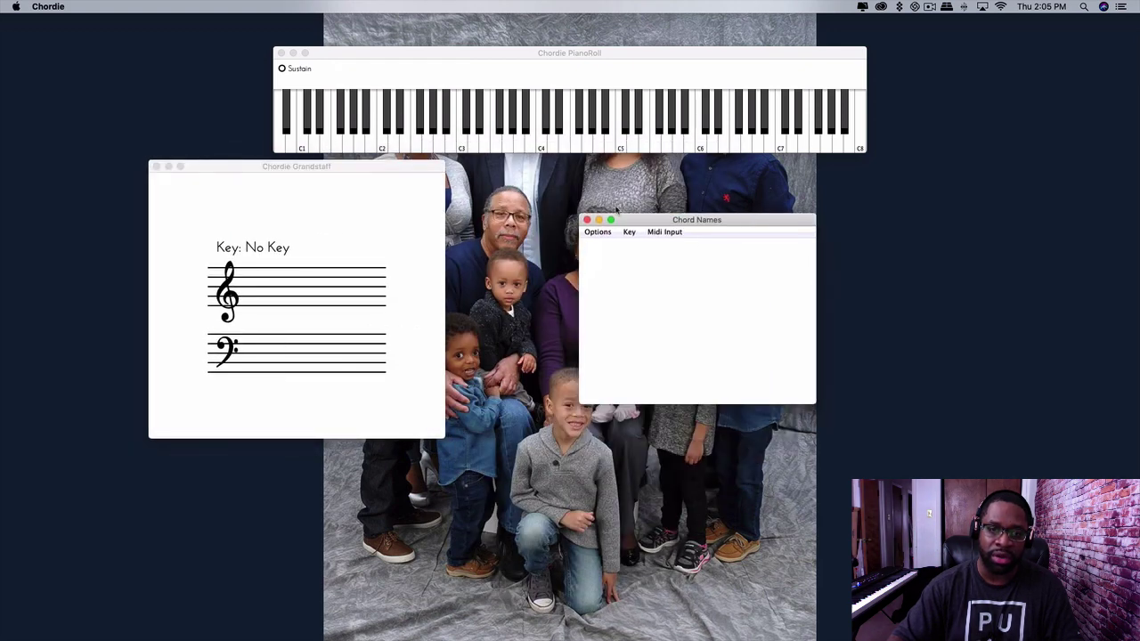
{"action": "left_click", "coordinate": [661, 231]}
{"action": "mouse_move", "coordinate": [598, 231]}
{"action": "mouse_move", "coordinate": [646, 248]}
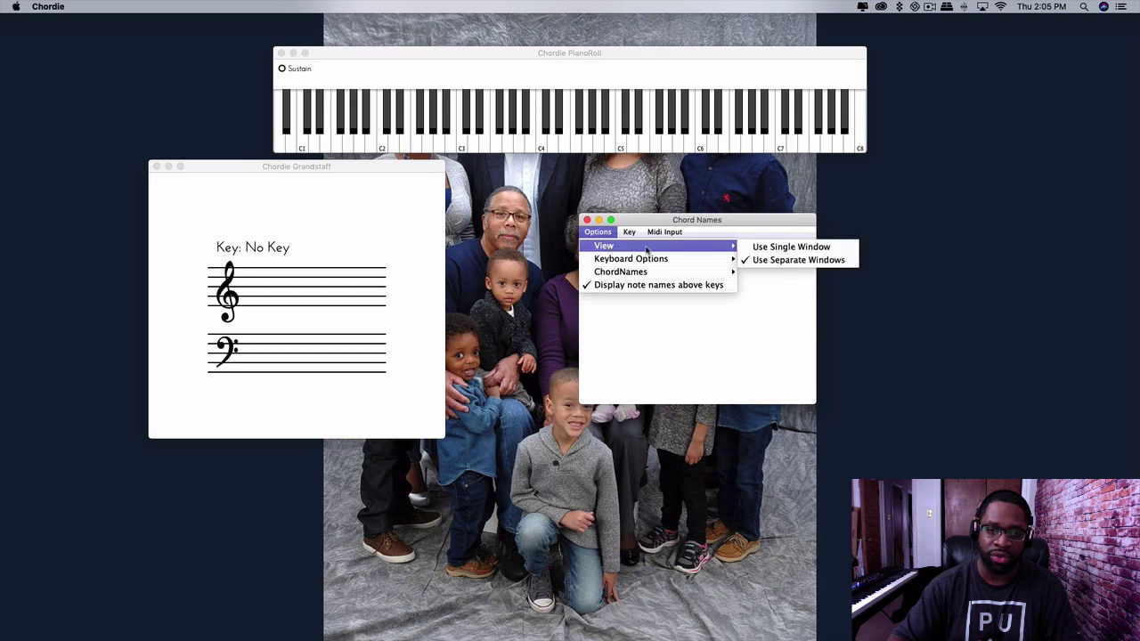
{"action": "left_click", "coordinate": [771, 248]}
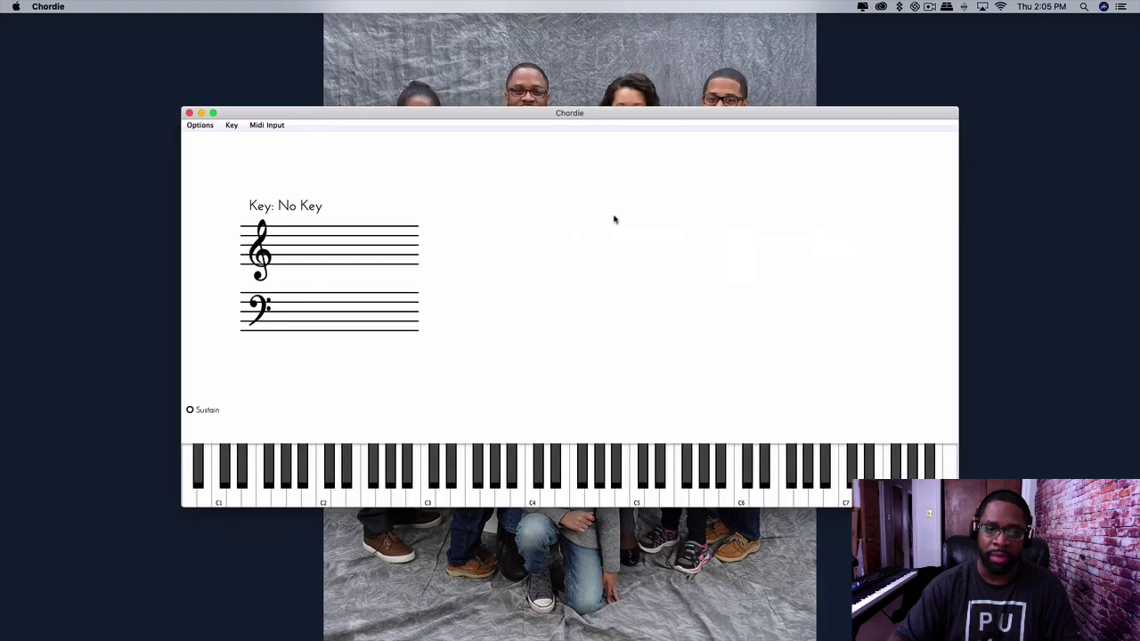
Check Chordie's options and key signature list, leaving both unchanged
{"action": "left_click", "coordinate": [211, 128]}
{"action": "mouse_move", "coordinate": [216, 155]}
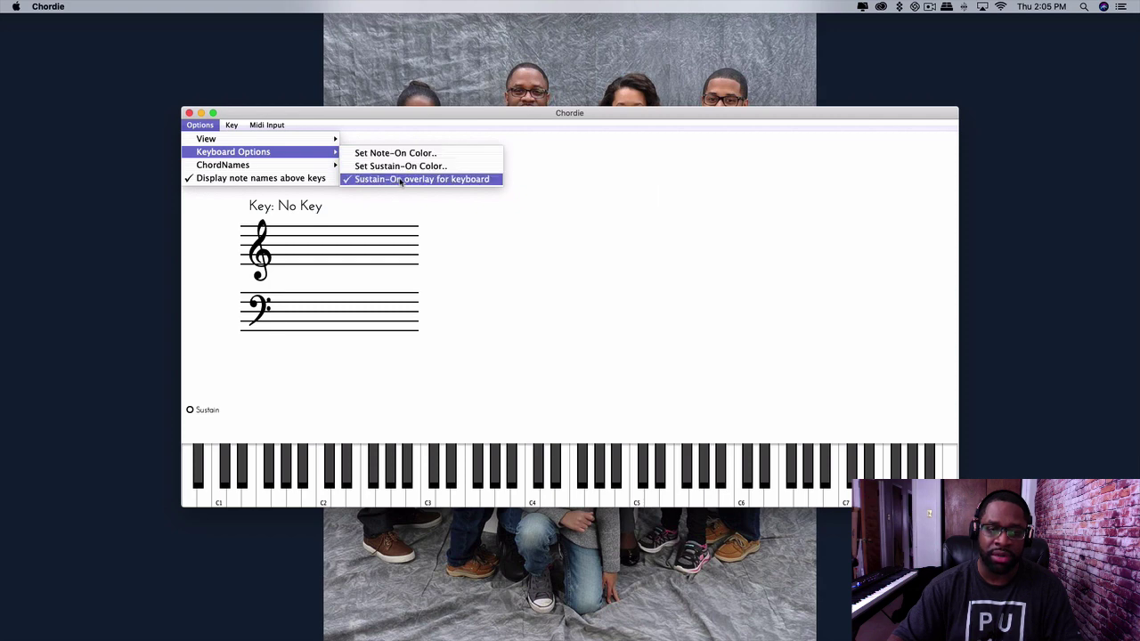
{"action": "left_click", "coordinate": [540, 265]}
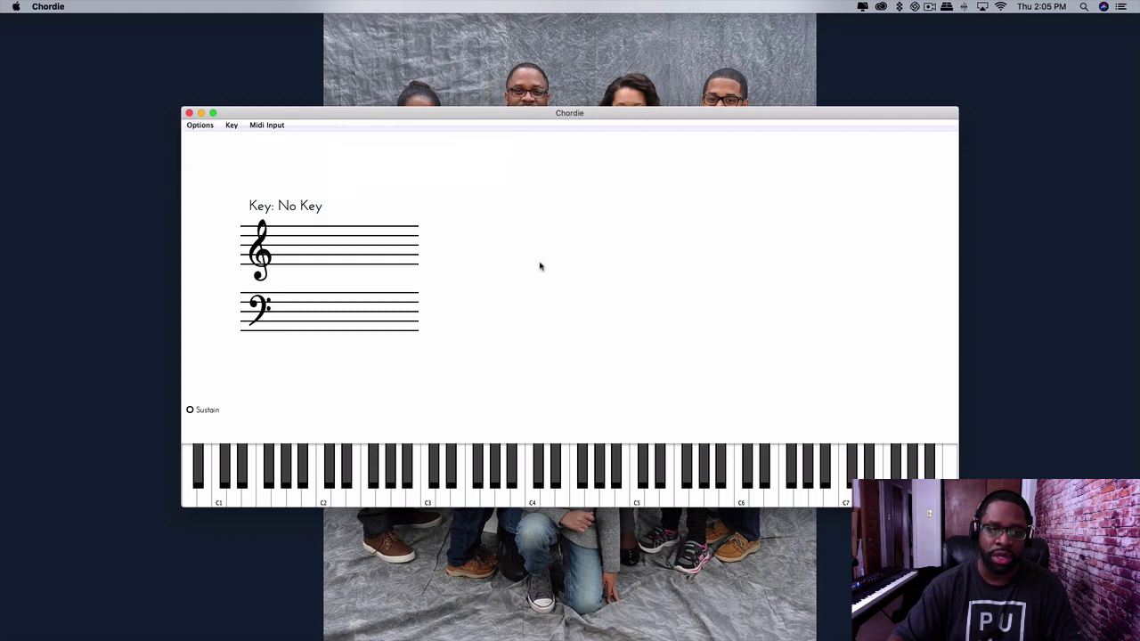
{"action": "left_click", "coordinate": [230, 126]}
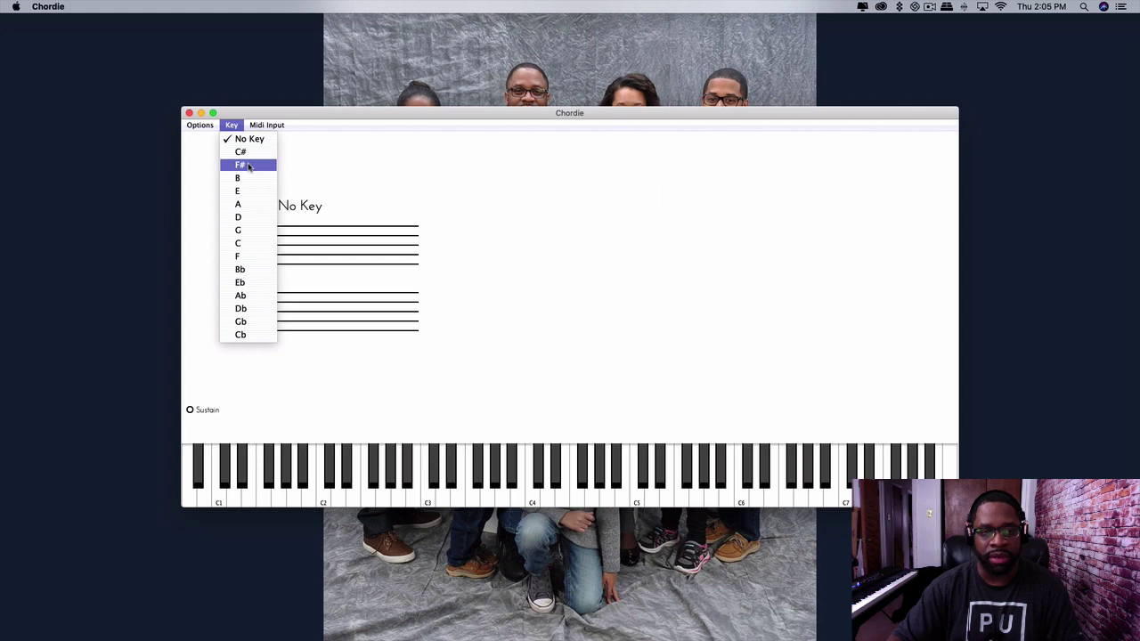
{"action": "left_click", "coordinate": [526, 238]}
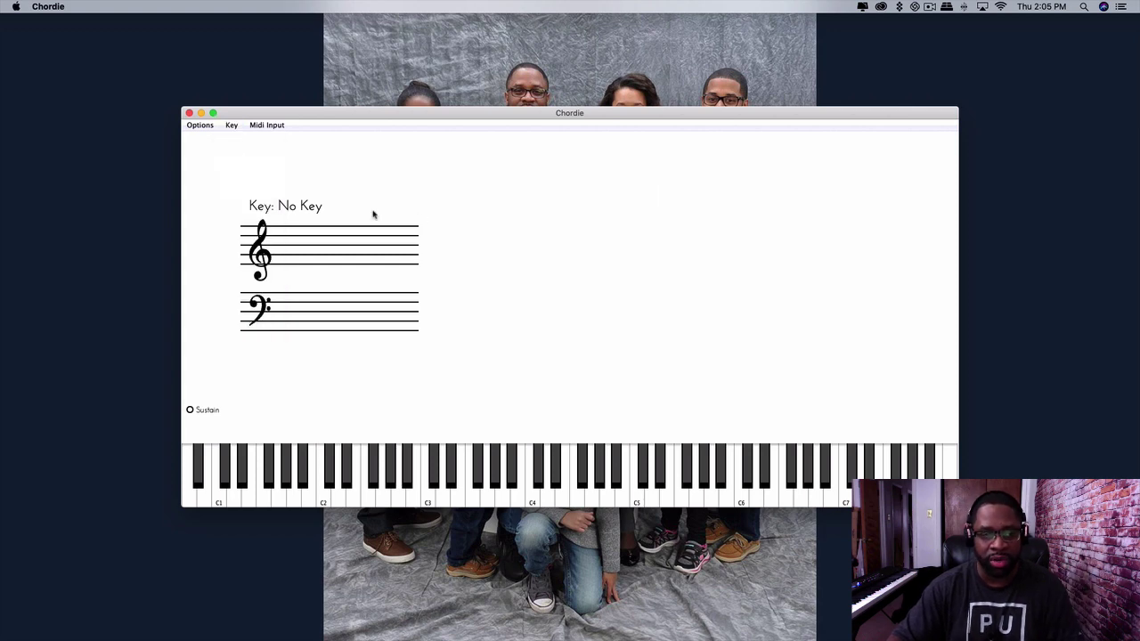
Play four test notes near C4 on Chordie's keyboard
{"action": "left_click", "coordinate": [504, 472]}
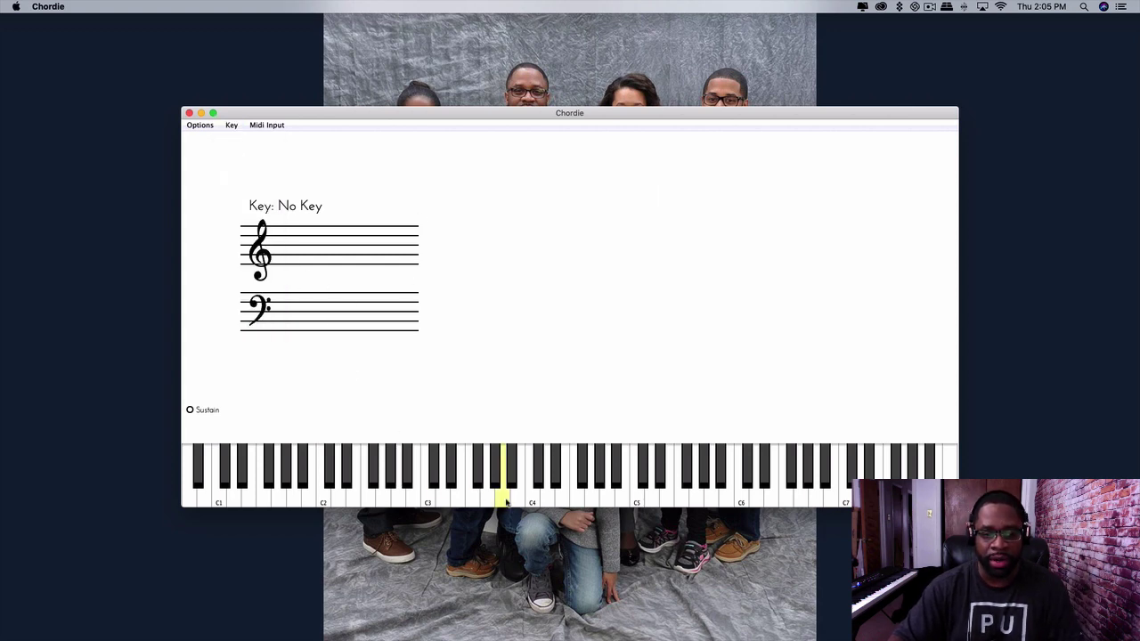
{"action": "left_click", "coordinate": [487, 472]}
{"action": "left_click", "coordinate": [427, 471]}
{"action": "left_click", "coordinate": [498, 472]}
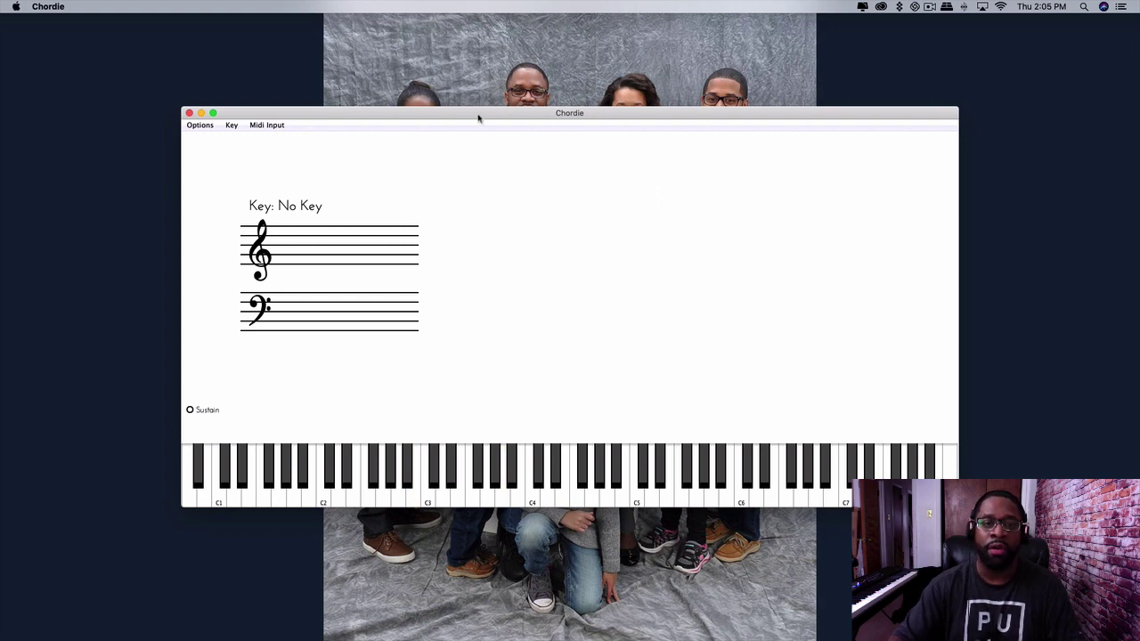
Raise Chordie, then place MIDIculous Pro in front, overlapping it
{"action": "left_click_drag", "start_coordinate": [478, 119], "coordinate": [494, 62]}
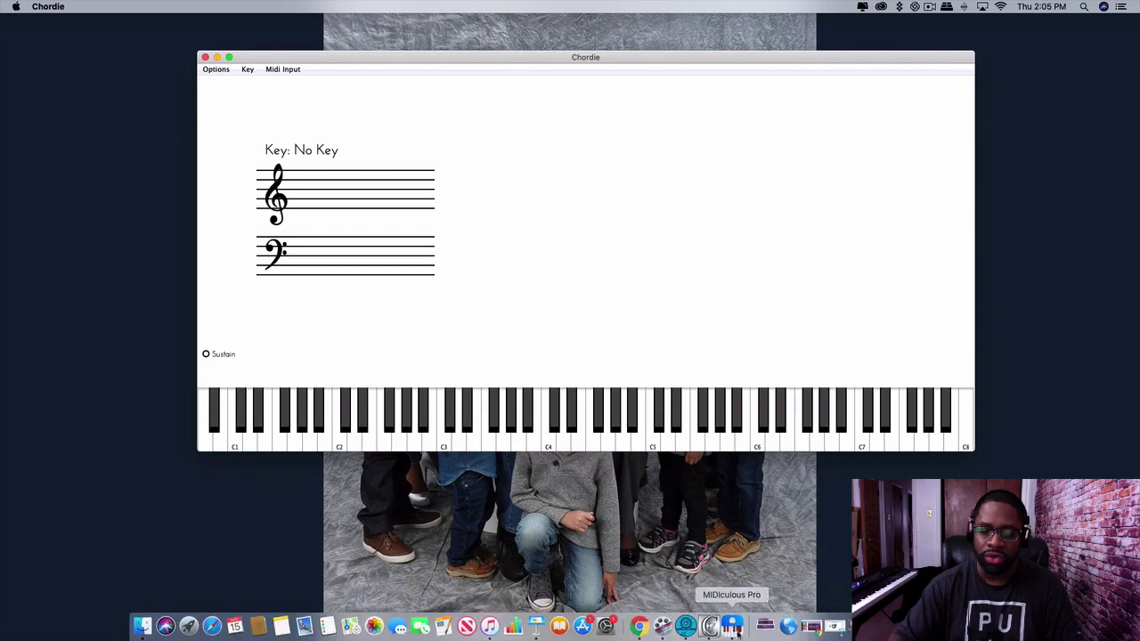
{"action": "left_click", "coordinate": [732, 626]}
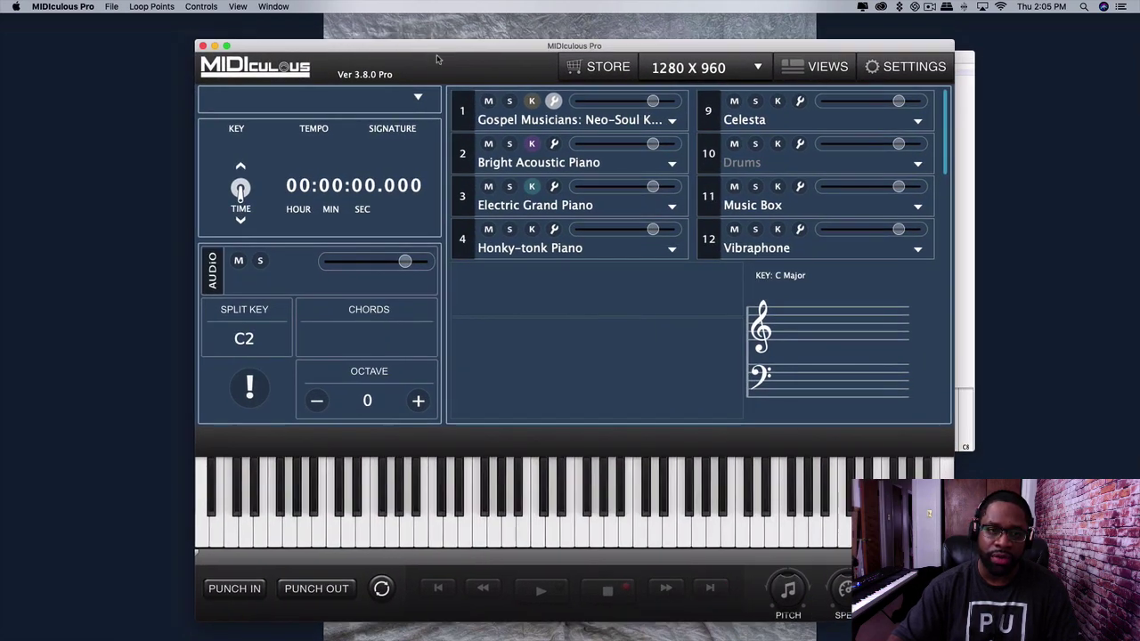
{"action": "left_click_drag", "start_coordinate": [436, 58], "coordinate": [440, 99]}
{"action": "left_click", "coordinate": [448, 64]}
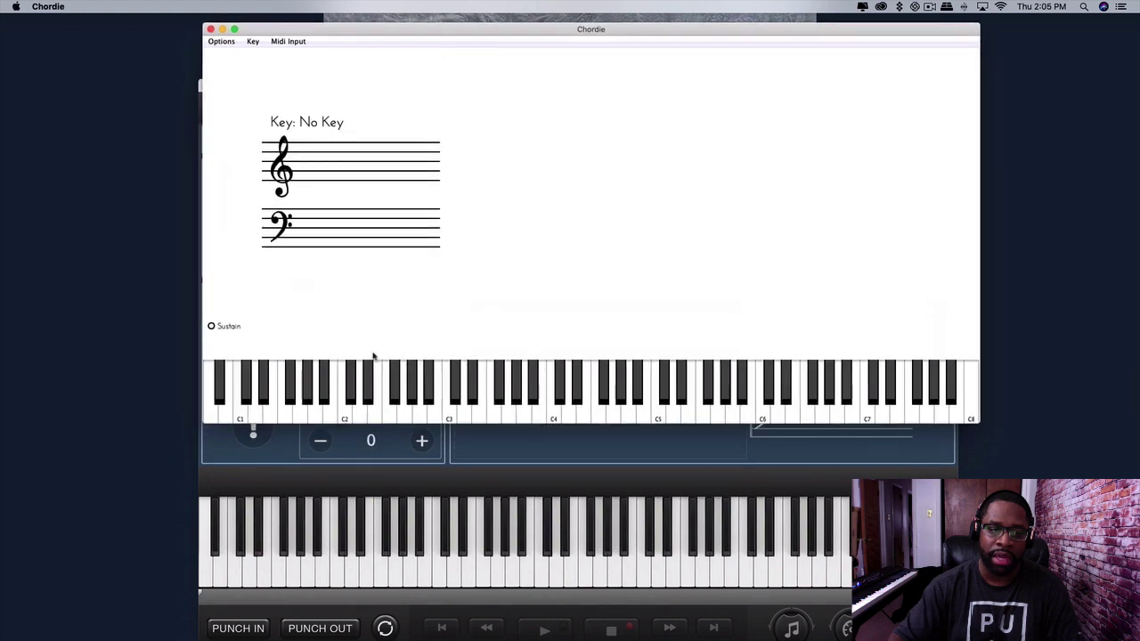
{"action": "left_click", "coordinate": [447, 492]}
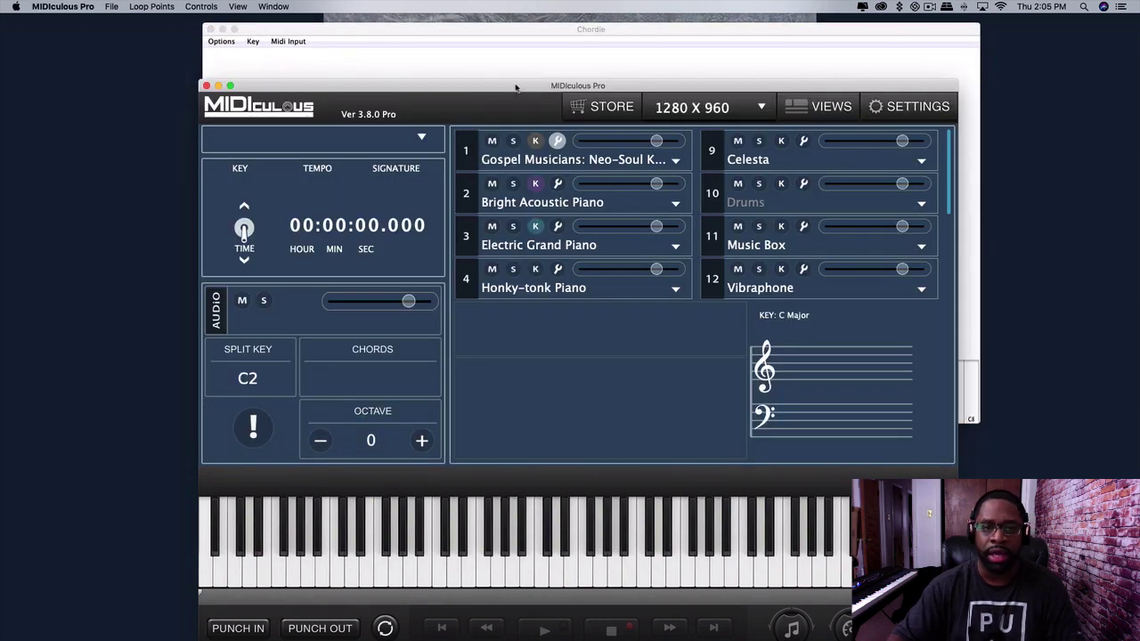
{"action": "left_click_drag", "start_coordinate": [515, 85], "coordinate": [510, 77]}
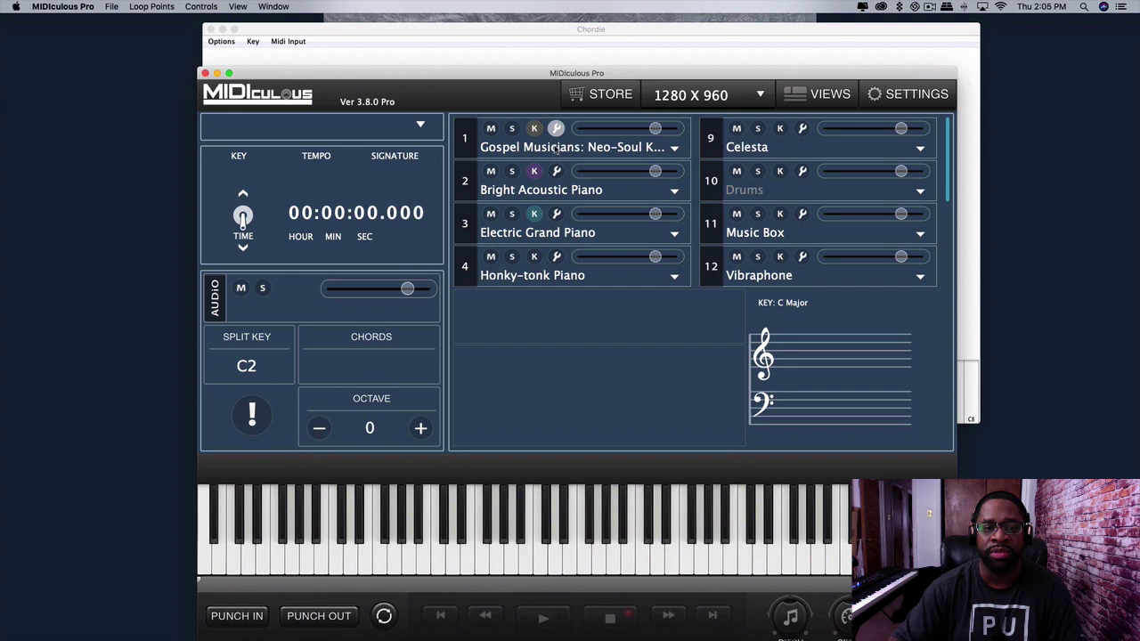
{"action": "left_click", "coordinate": [674, 150]}
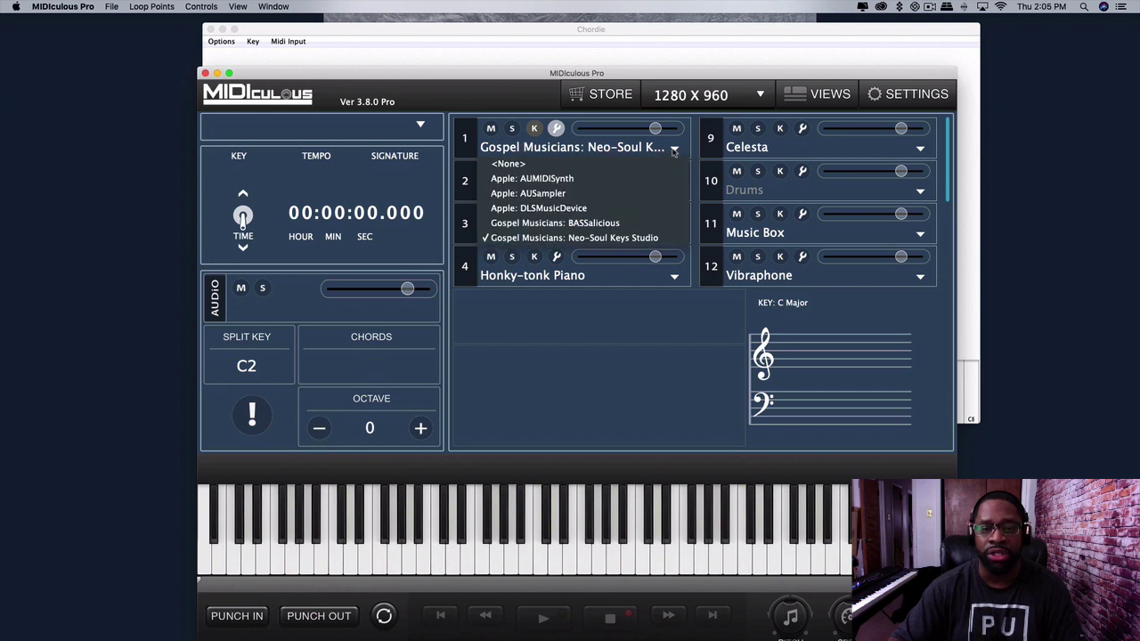
{"action": "left_click", "coordinate": [621, 327]}
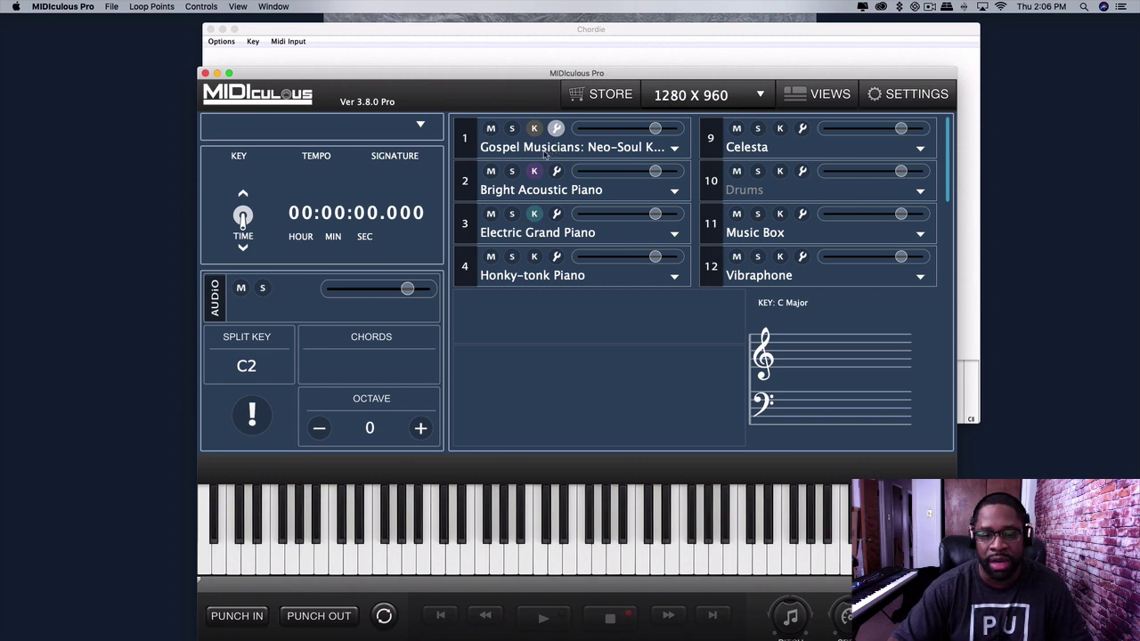
{"action": "left_click_drag", "start_coordinate": [532, 88], "coordinate": [530, 77]}
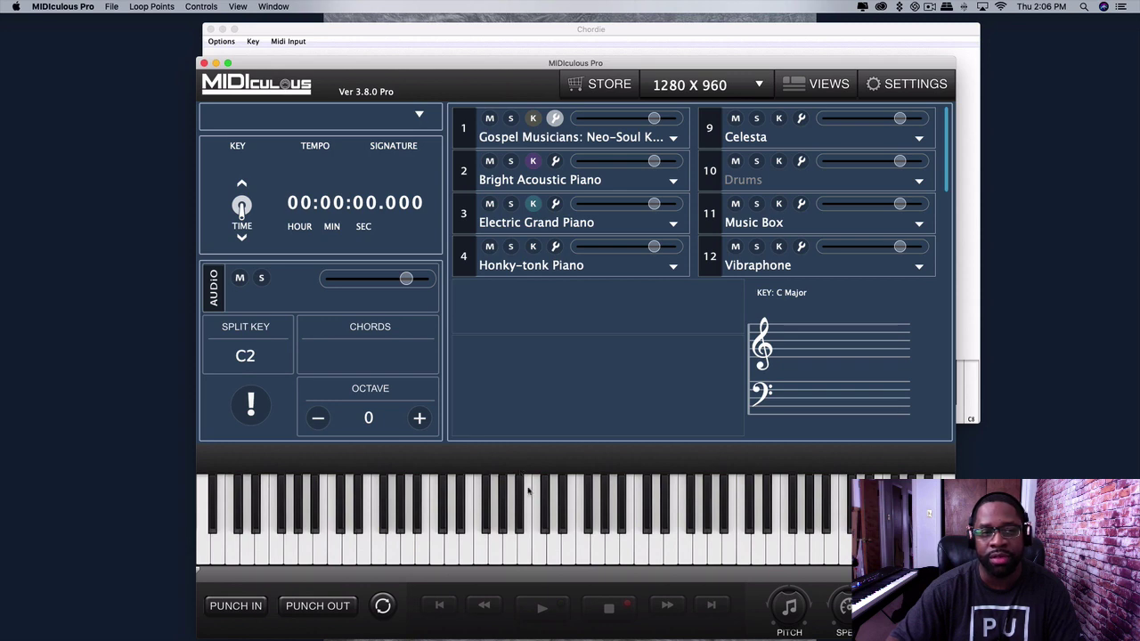
{"action": "left_click", "coordinate": [518, 29]}
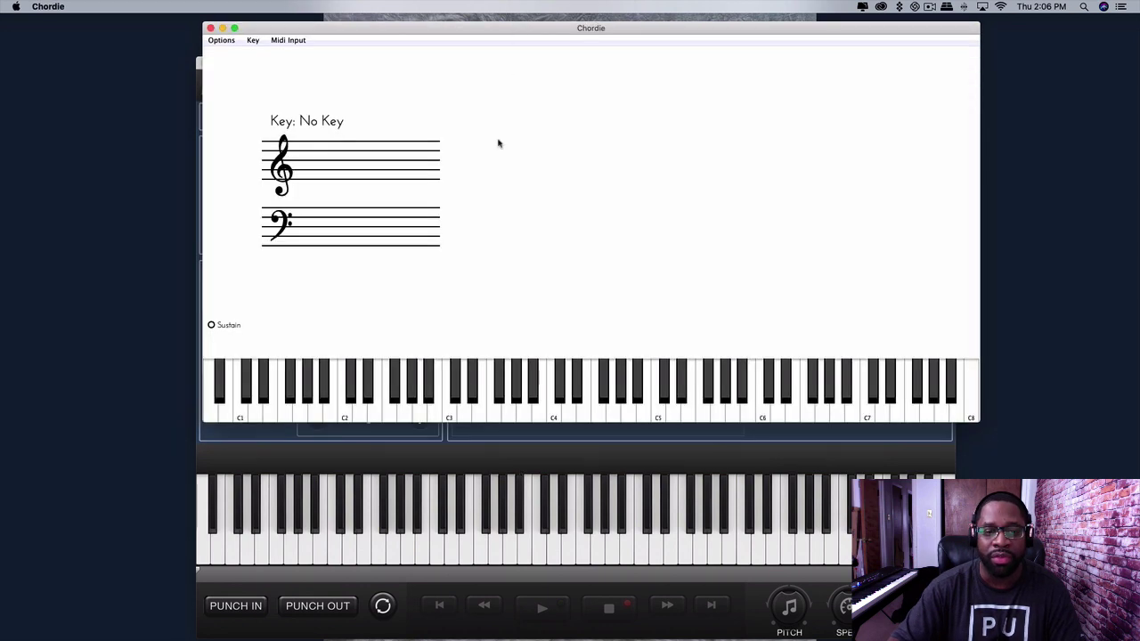
{"action": "left_click", "coordinate": [512, 472]}
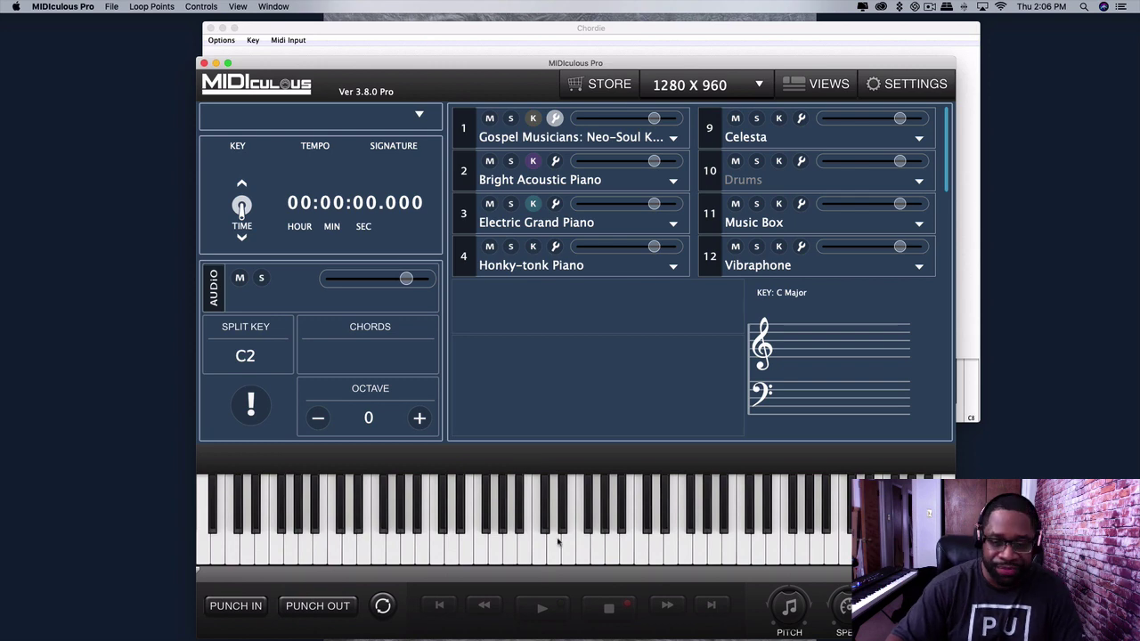
Shift the MIDIculous window slightly left and bring Chordie in front of it
{"action": "left_click_drag", "start_coordinate": [500, 62], "coordinate": [466, 51]}
{"action": "left_click", "coordinate": [492, 35]}
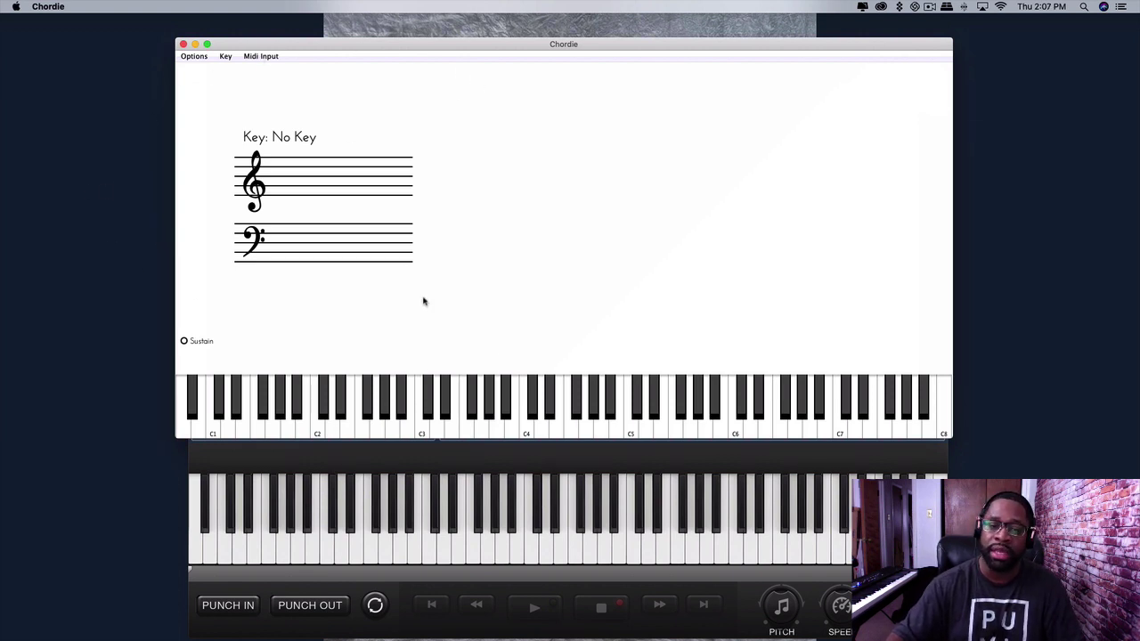
Play test notes around B1, C#2 and C3, sliding across neighbouring keys
{"action": "left_click", "coordinate": [410, 417]}
{"action": "left_click", "coordinate": [307, 381]}
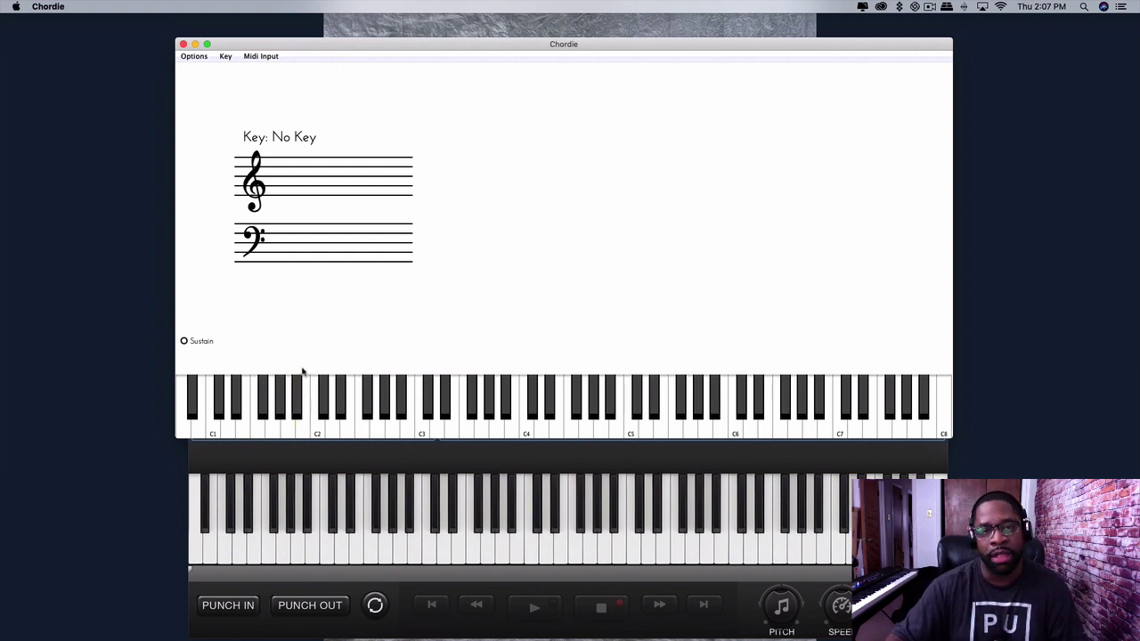
{"action": "left_click", "coordinate": [510, 374]}
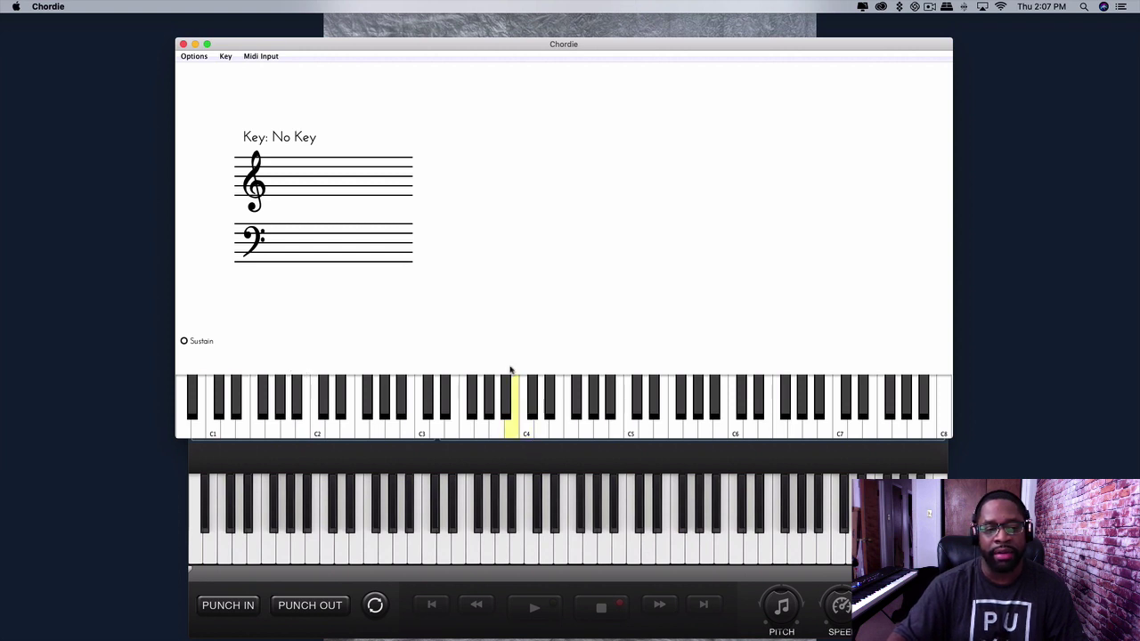
{"action": "left_click", "coordinate": [324, 405]}
{"action": "left_click_drag", "start_coordinate": [324, 405], "coordinate": [385, 366]}
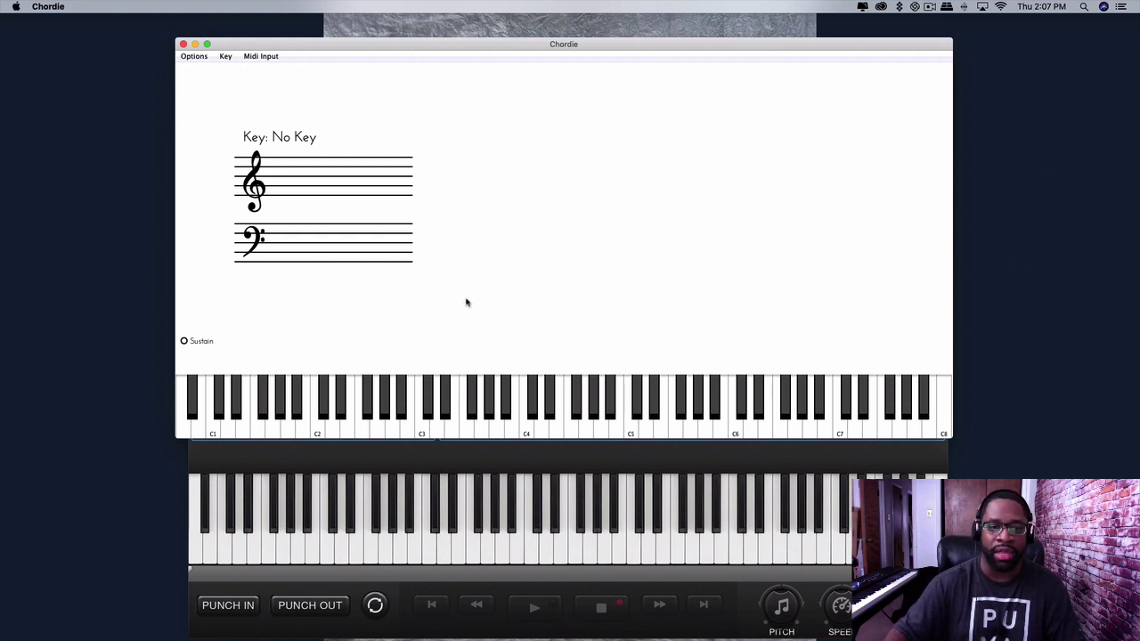
Play a run of notes upward from C2, finishing on C4
{"action": "left_click", "coordinate": [317, 400]}
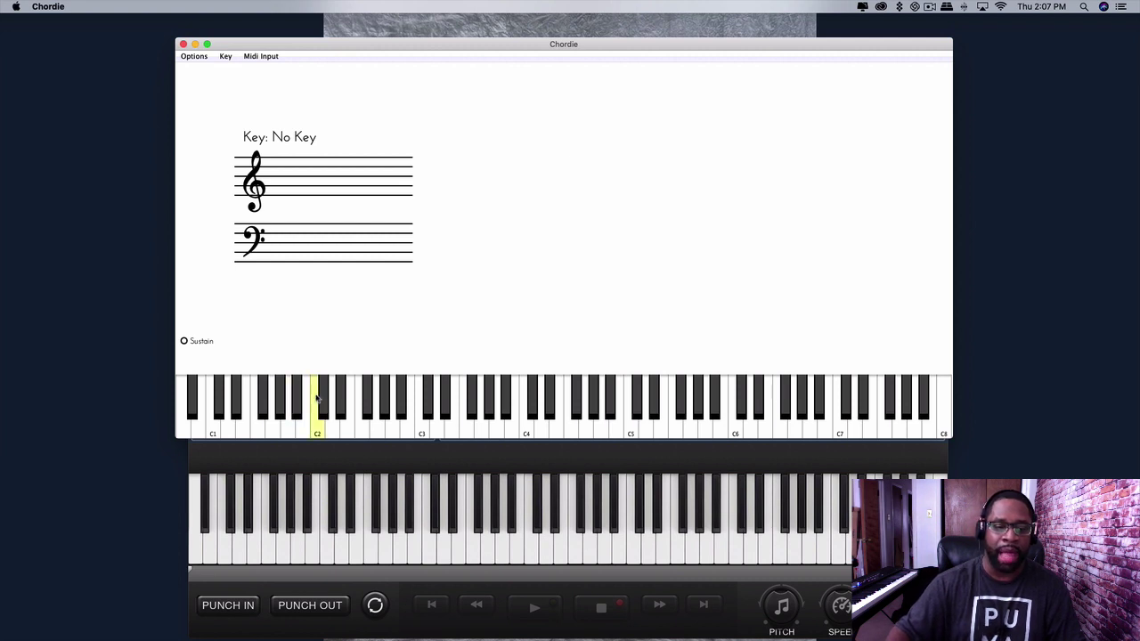
{"action": "left_click", "coordinate": [236, 396]}
{"action": "left_click", "coordinate": [361, 401]}
{"action": "left_click", "coordinate": [512, 400]}
{"action": "left_click", "coordinate": [296, 396]}
{"action": "left_click", "coordinate": [368, 396]}
{"action": "left_click", "coordinate": [556, 400]}
{"action": "left_click", "coordinate": [496, 400]}
{"action": "left_click", "coordinate": [519, 398]}
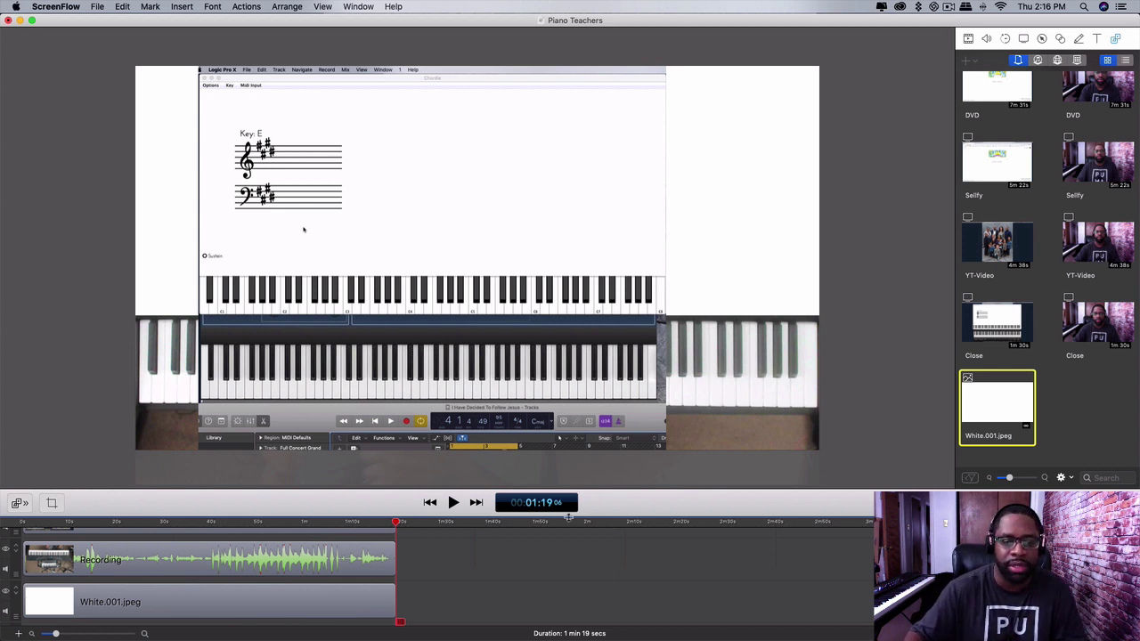
Scroll the timeline up to show both Recording clips above the audio waveform
{"action": "scroll", "coordinate": [516, 587], "scroll_direction": "up", "scroll_amount": 3}
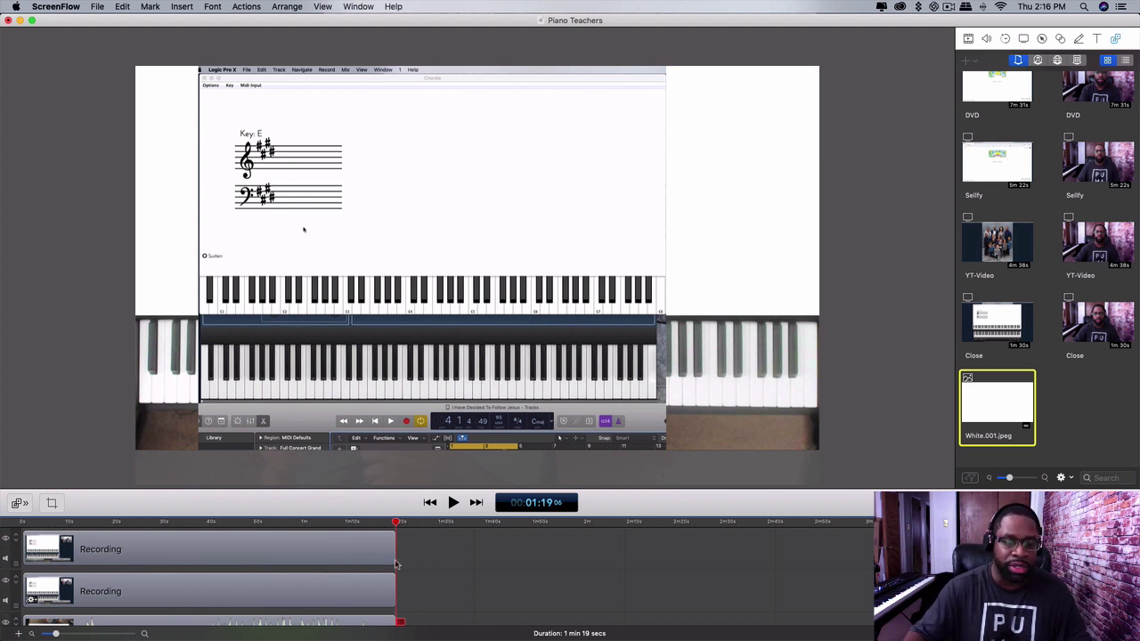
Select the top Recording clip and nudge its position on the canvas
{"action": "left_click", "coordinate": [310, 549]}
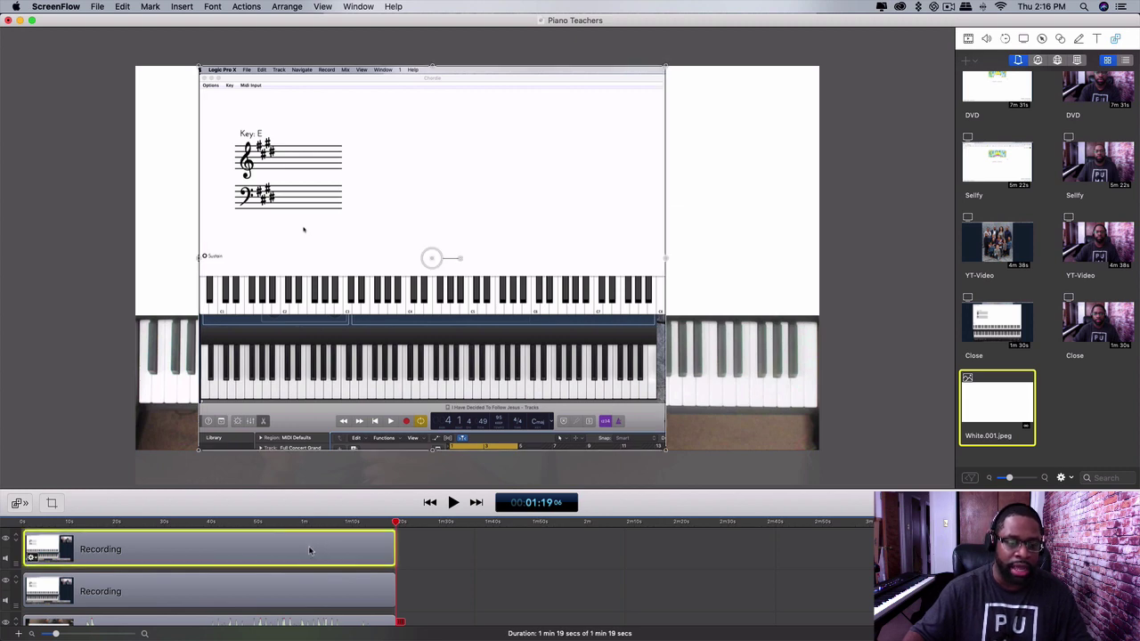
{"action": "left_click_drag", "start_coordinate": [336, 229], "coordinate": [368, 230]}
{"action": "left_click_drag", "start_coordinate": [347, 383], "coordinate": [337, 383]}
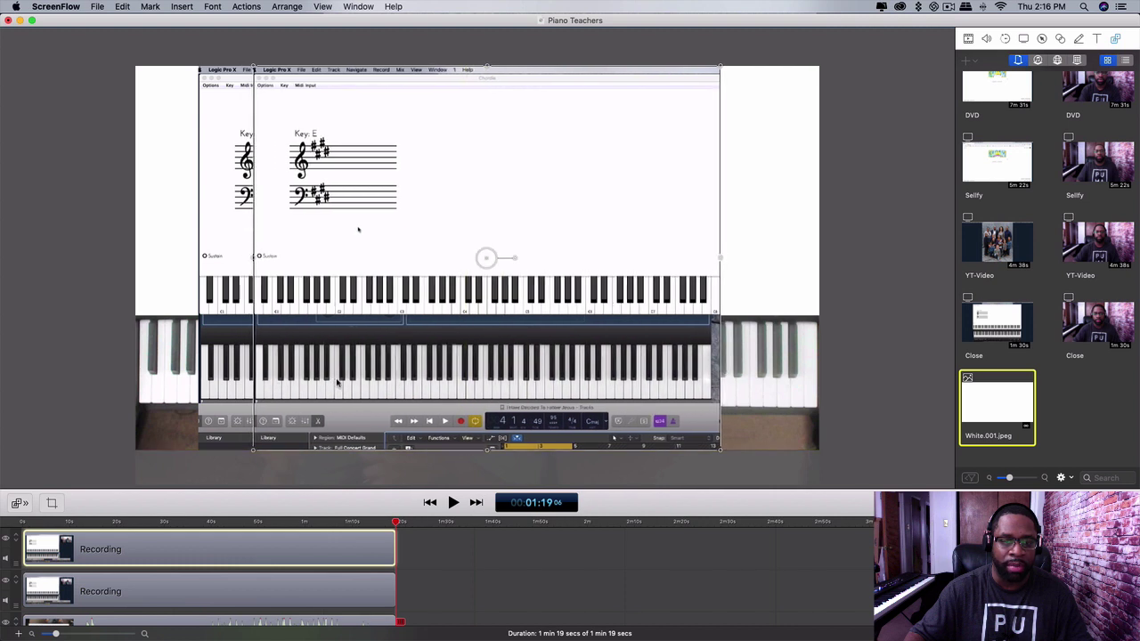
{"action": "left_click", "coordinate": [285, 588]}
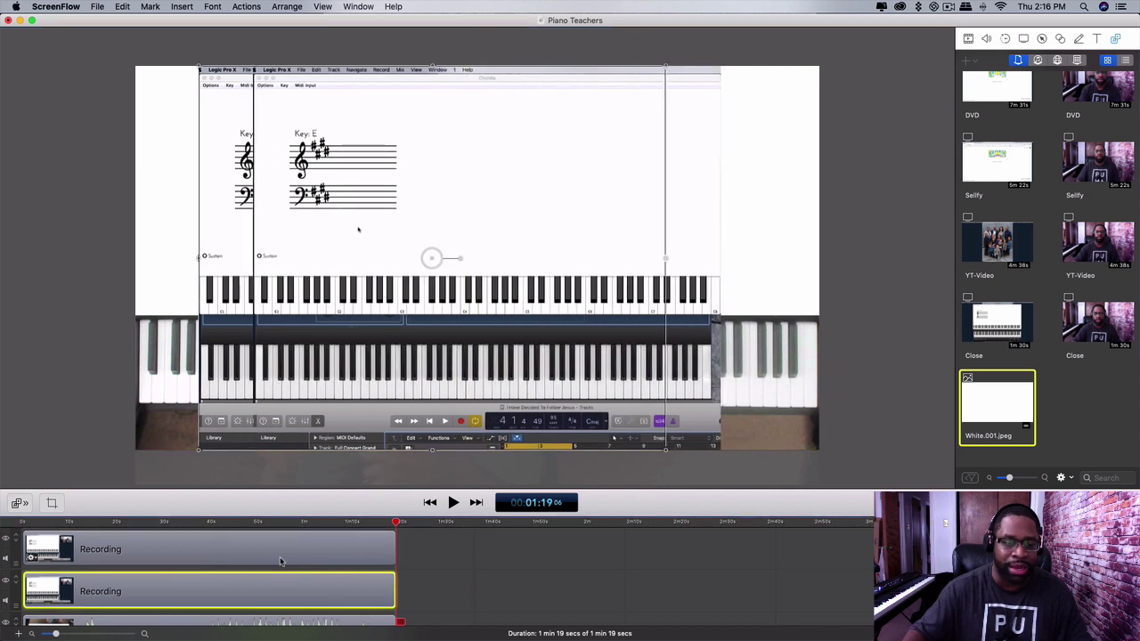
{"action": "left_click", "coordinate": [277, 550]}
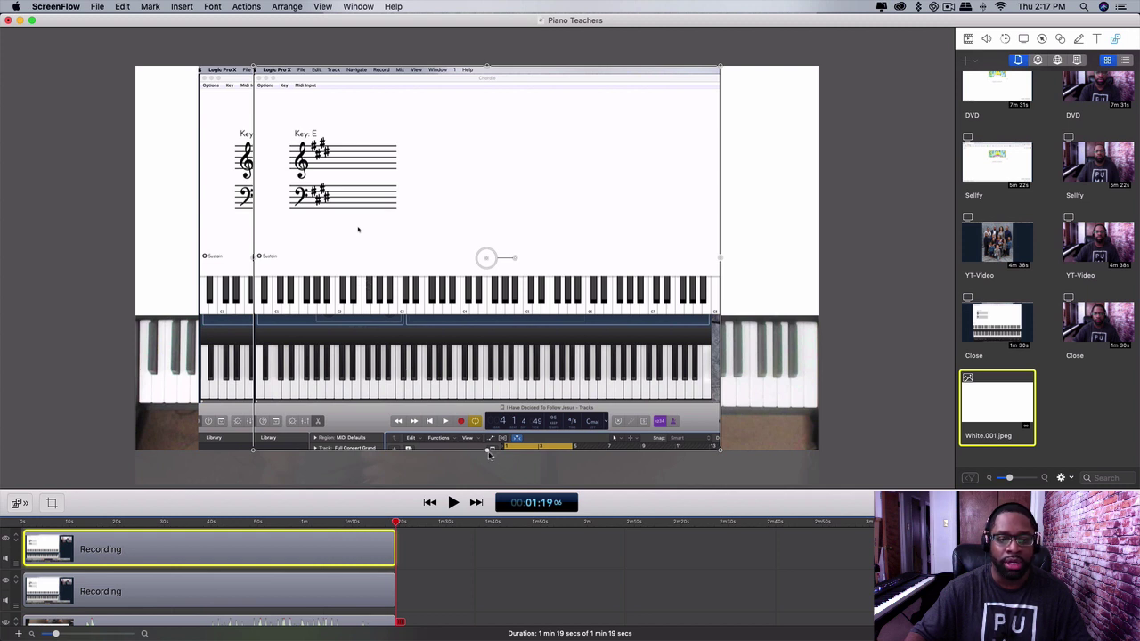
Crop the top clip to Chordie's Key: E staff and move the second clip down-left
{"action": "left_click_drag", "start_coordinate": [486, 451], "coordinate": [487, 251]}
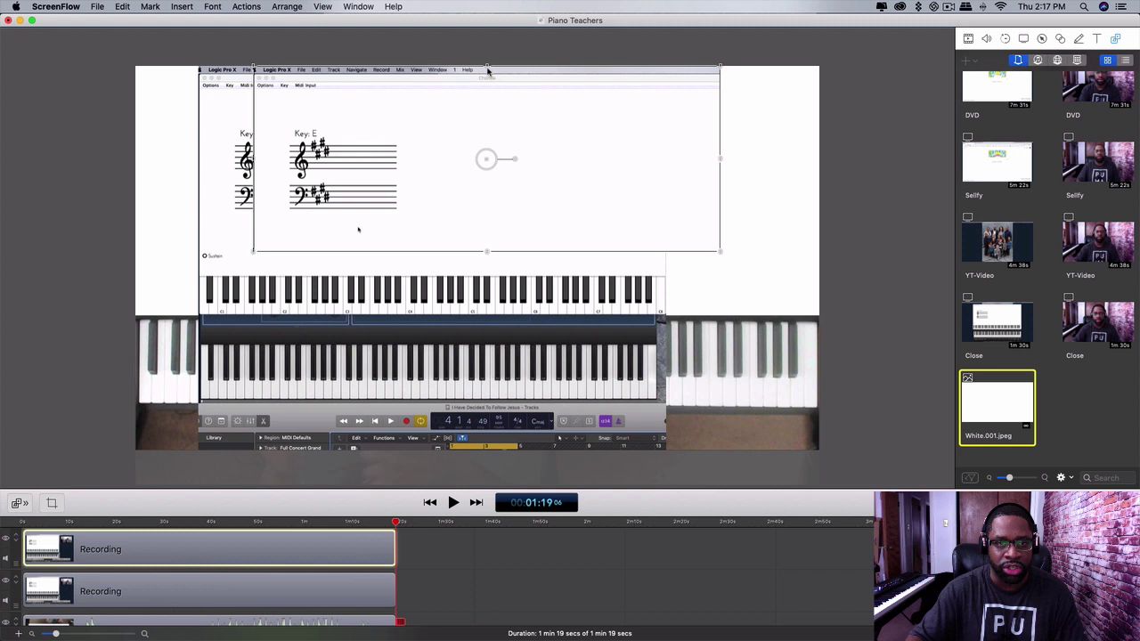
{"action": "left_click_drag", "start_coordinate": [487, 67], "coordinate": [486, 93]}
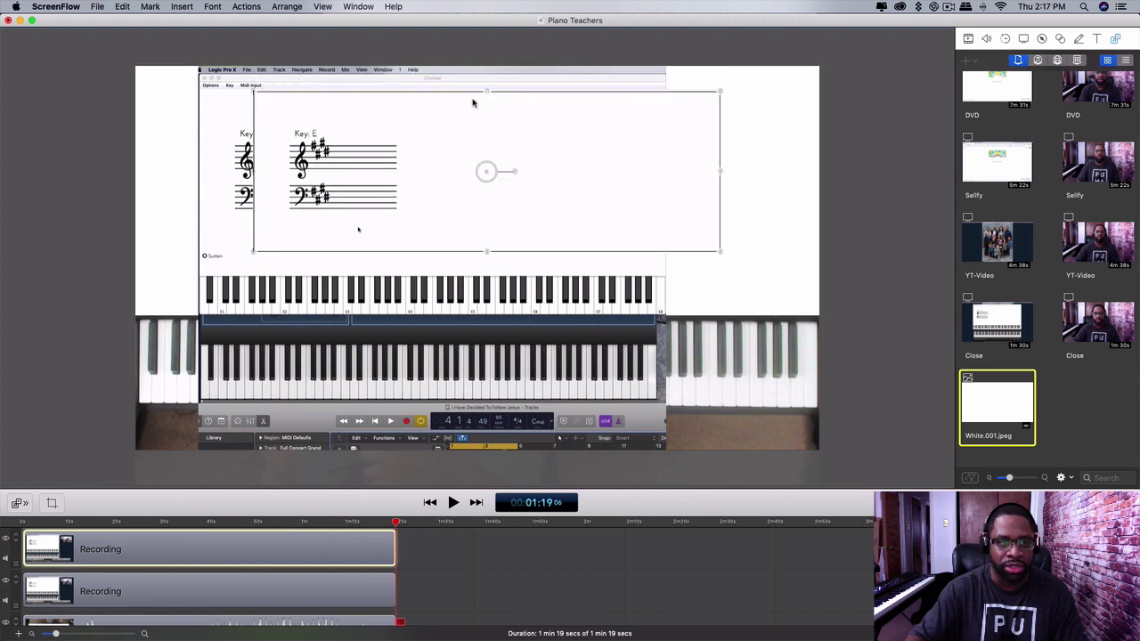
{"action": "left_click_drag", "start_coordinate": [255, 175], "coordinate": [257, 174]}
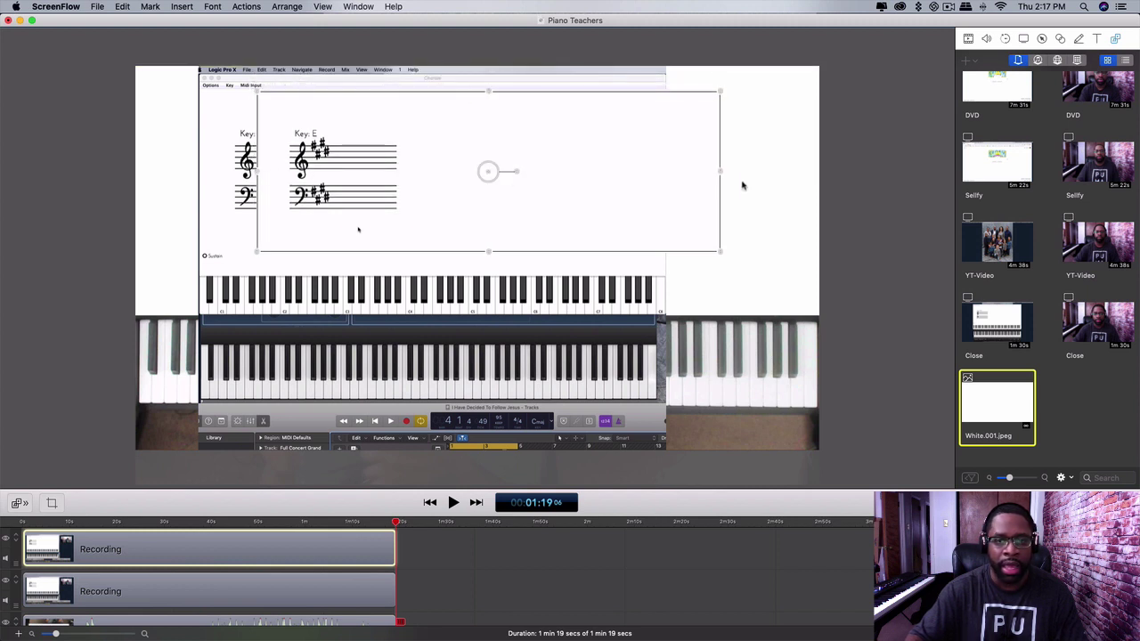
{"action": "left_click_drag", "start_coordinate": [721, 175], "coordinate": [690, 176]}
{"action": "left_click", "coordinate": [352, 333]}
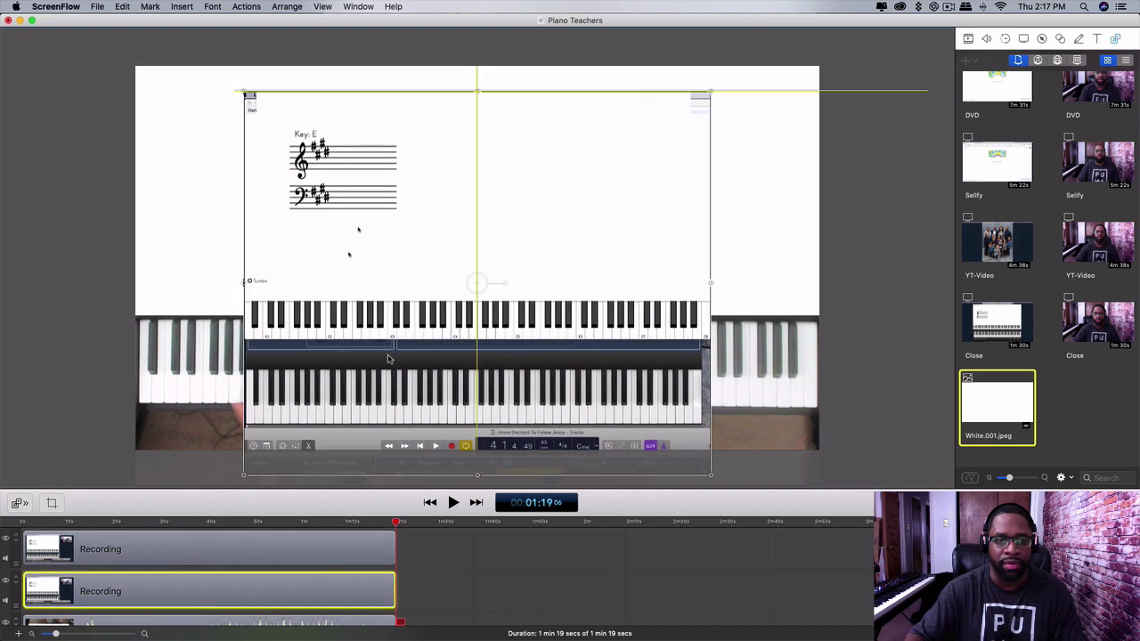
{"action": "left_click_drag", "start_coordinate": [346, 225], "coordinate": [461, 293]}
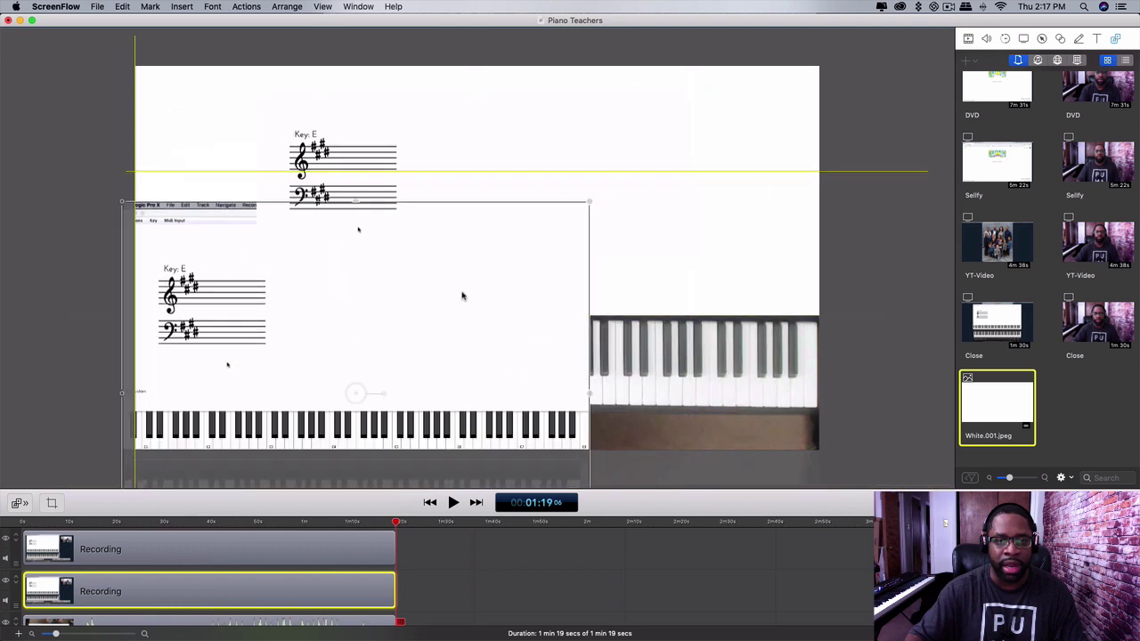
Set the staff clip at the top, crop the second clip to the keyboard, and stretch it beneath the staff
{"action": "left_click_drag", "start_coordinate": [537, 151], "coordinate": [580, 128]}
{"action": "left_click_drag", "start_coordinate": [274, 392], "coordinate": [405, 306]}
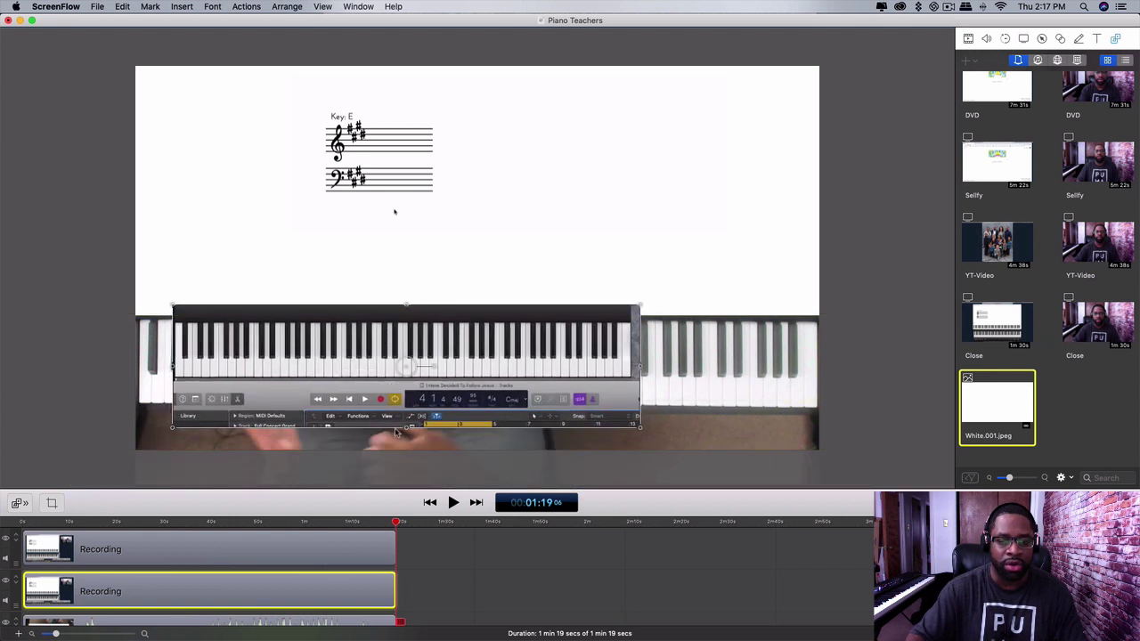
{"action": "left_click_drag", "start_coordinate": [408, 412], "coordinate": [412, 381]}
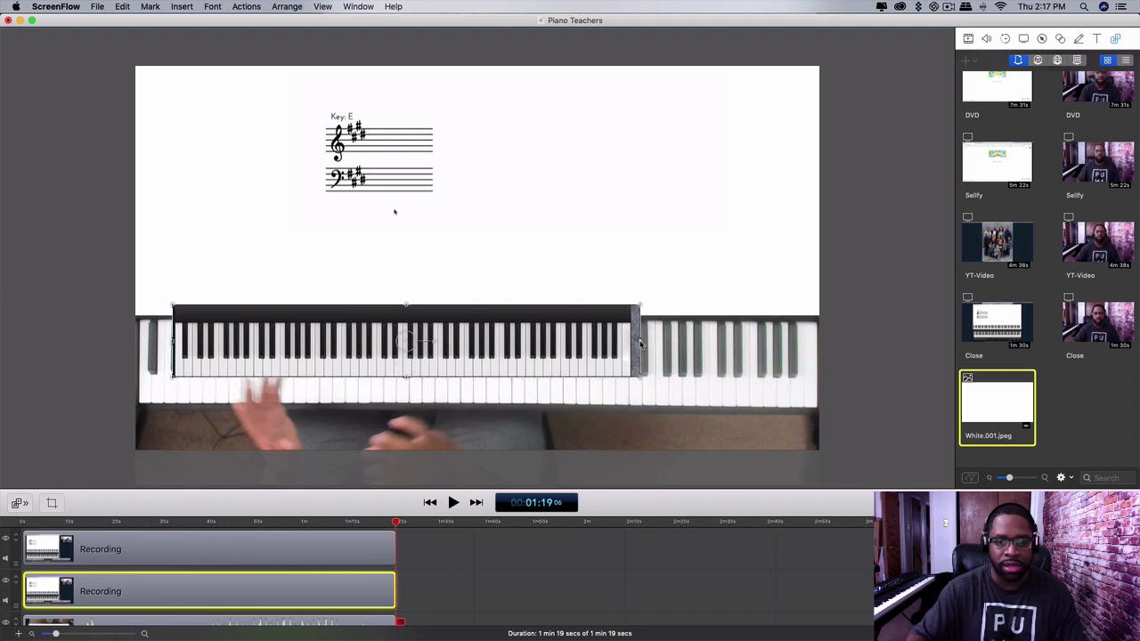
{"action": "left_click_drag", "start_coordinate": [639, 343], "coordinate": [632, 344]}
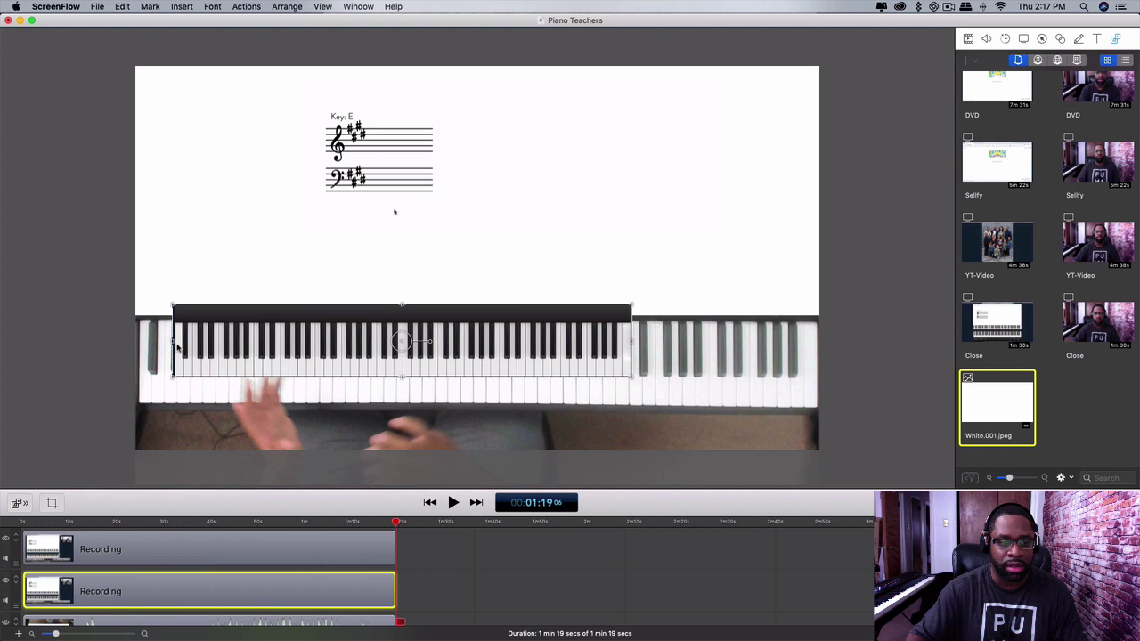
{"action": "left_click_drag", "start_coordinate": [173, 346], "coordinate": [175, 346]}
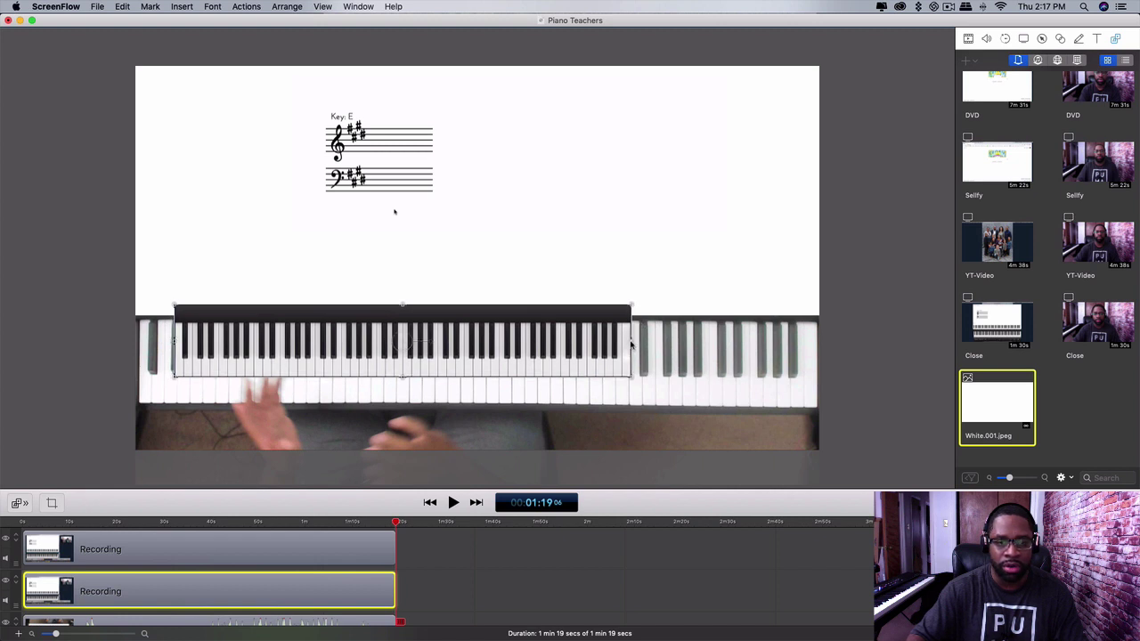
{"action": "left_click_drag", "start_coordinate": [588, 359], "coordinate": [719, 301]}
Lower the camera and keyboard clips, raise the staff, and stack them flush without gaps
{"action": "left_click_drag", "start_coordinate": [432, 400], "coordinate": [432, 421]}
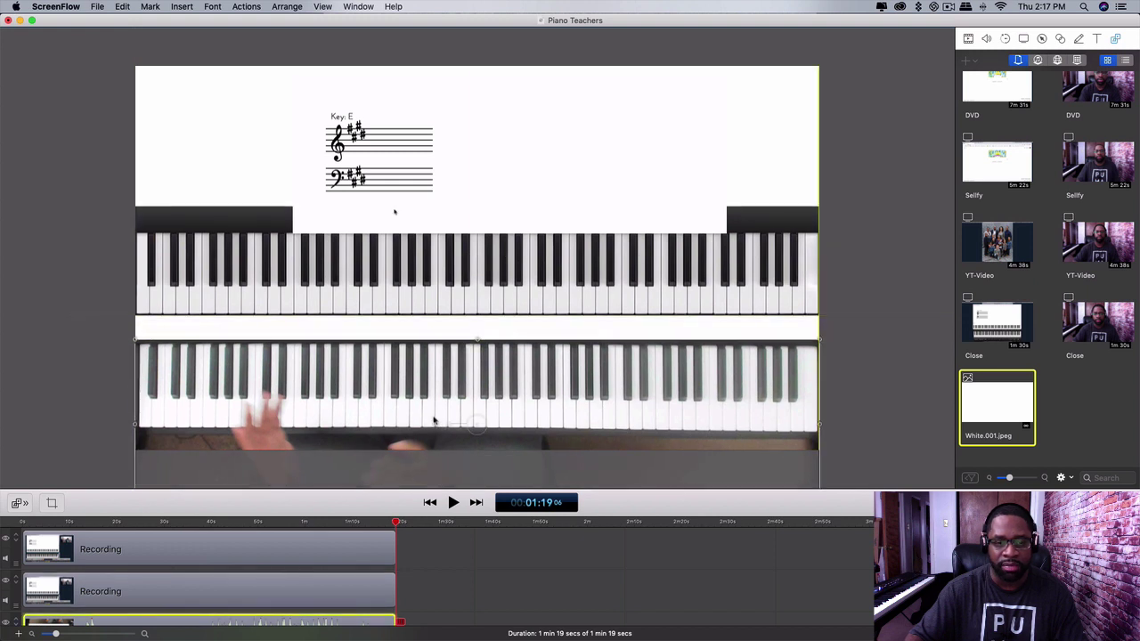
{"action": "left_click_drag", "start_coordinate": [487, 289], "coordinate": [489, 312]}
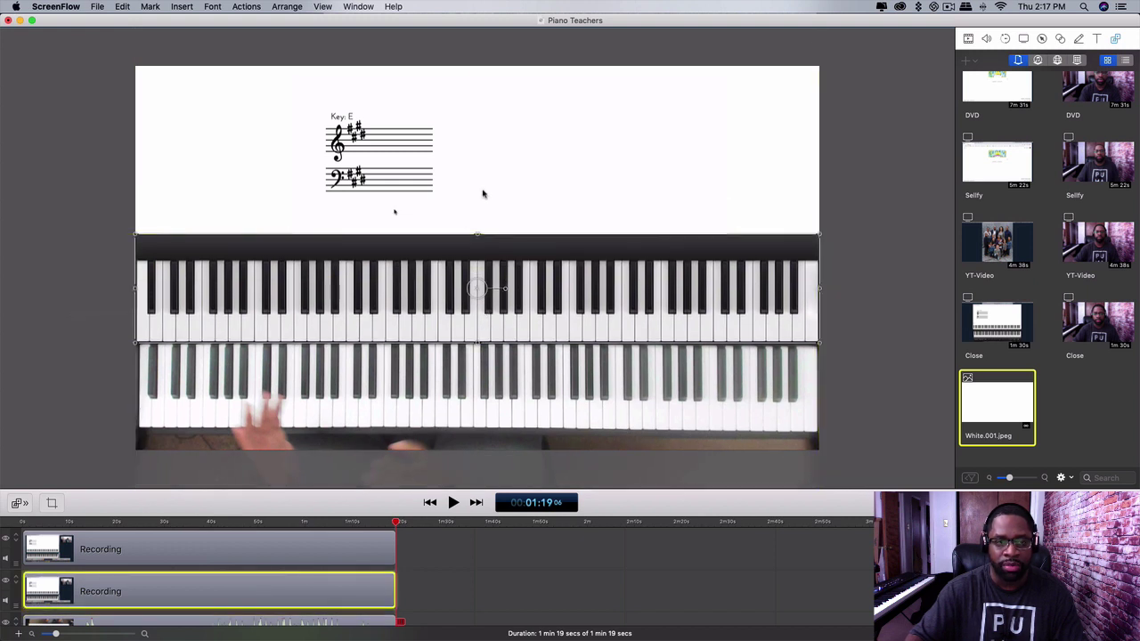
{"action": "left_click_drag", "start_coordinate": [483, 190], "coordinate": [413, 134]}
{"action": "left_click", "coordinate": [514, 548]}
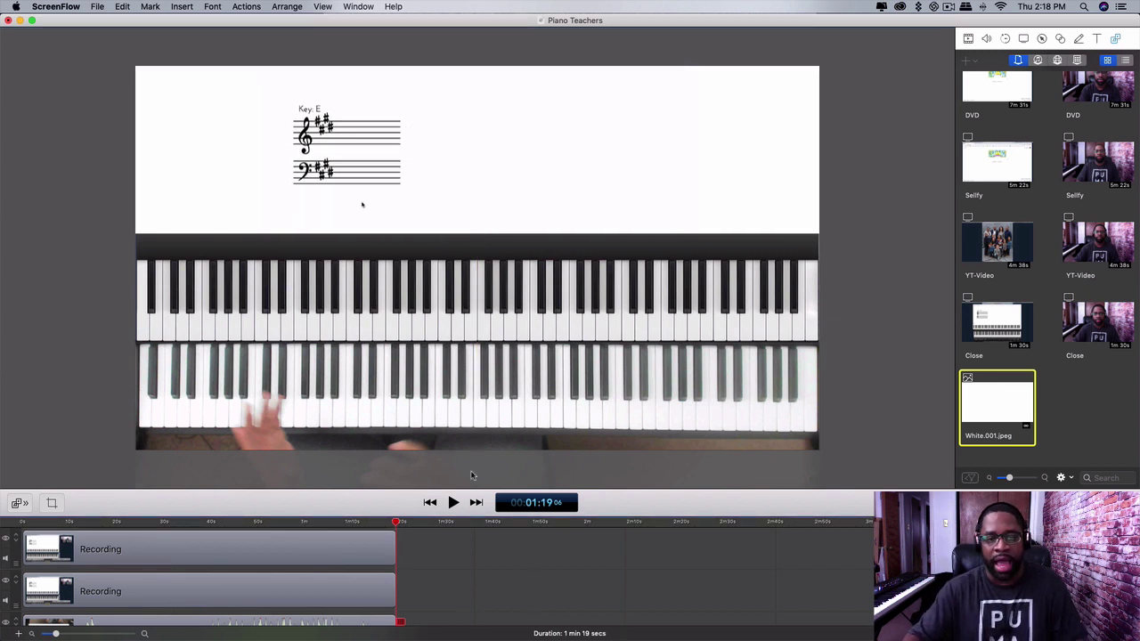
Scrub the playhead to around 00:59 to preview the E Maj9 / G# chord
{"action": "left_click_drag", "start_coordinate": [242, 523], "coordinate": [305, 525]}
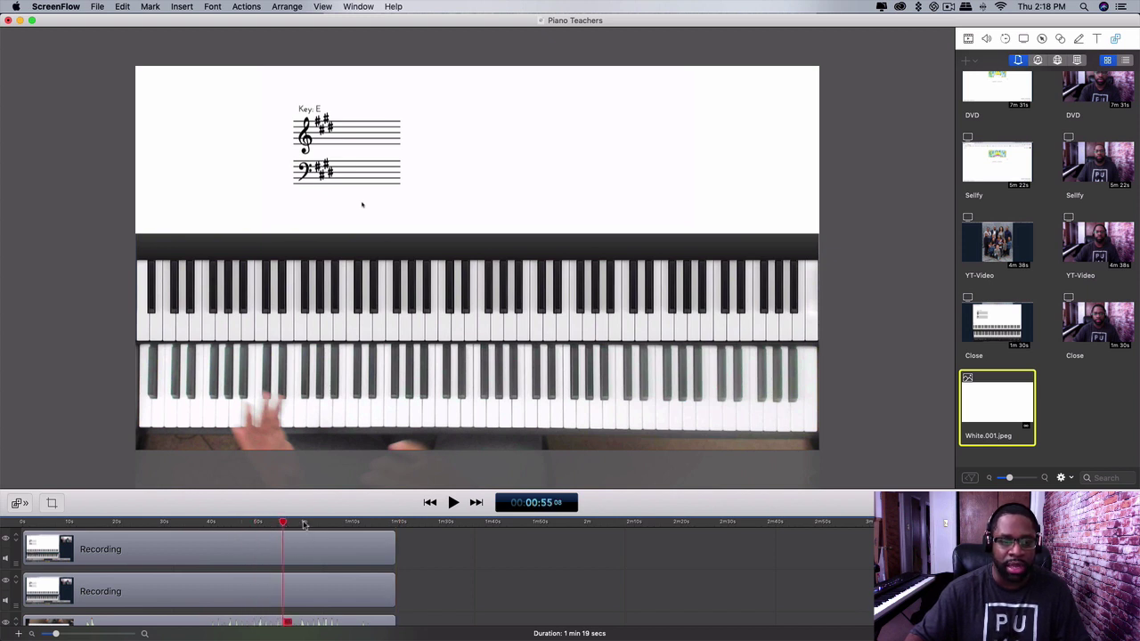
{"action": "scroll", "coordinate": [480, 591], "scroll_direction": "down", "scroll_amount": 1}
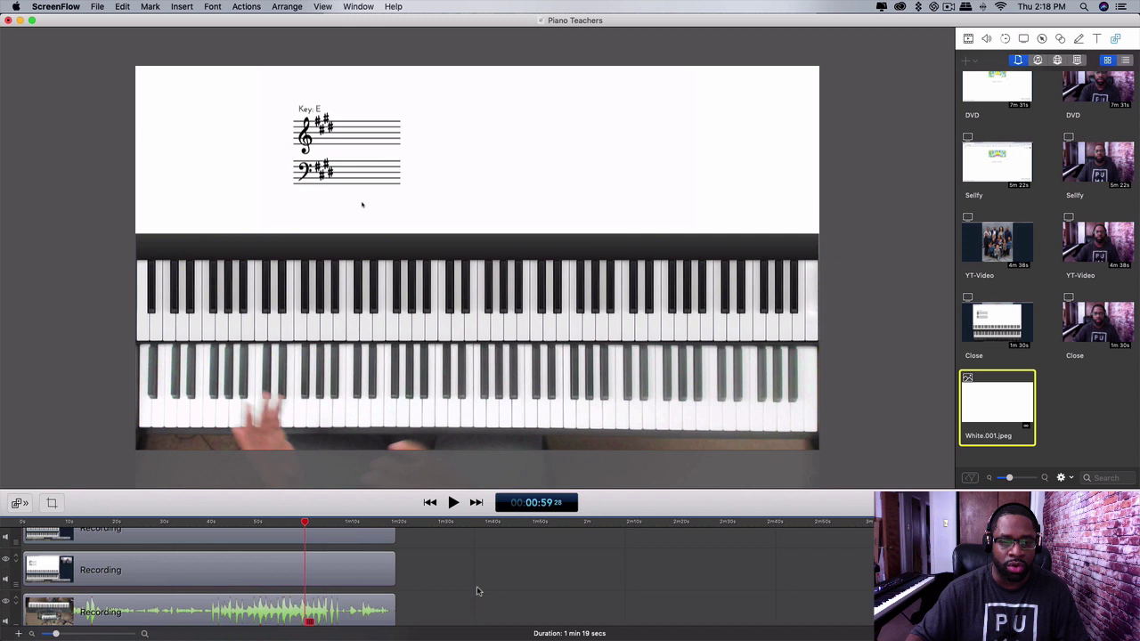